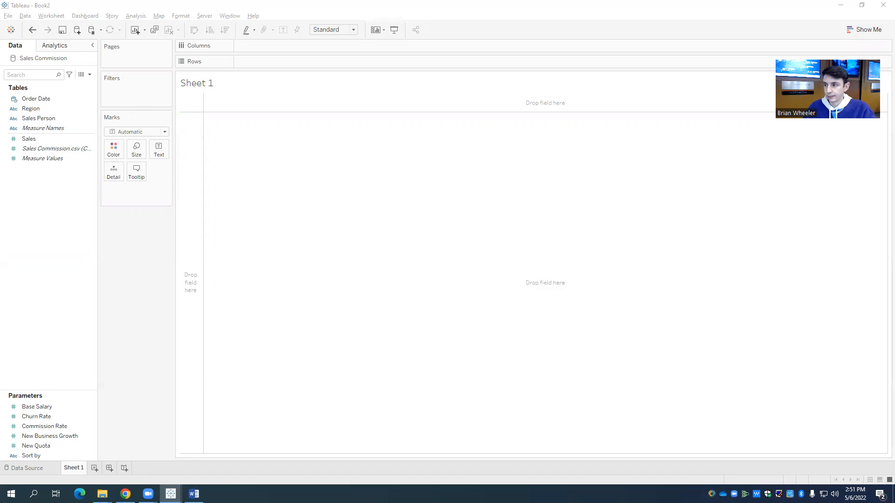
Step: In the Superstore workbook, unhide all sheets of the Commission Model dashboard and open the QuotaAttainment worksheet
key("super+shift+Left")
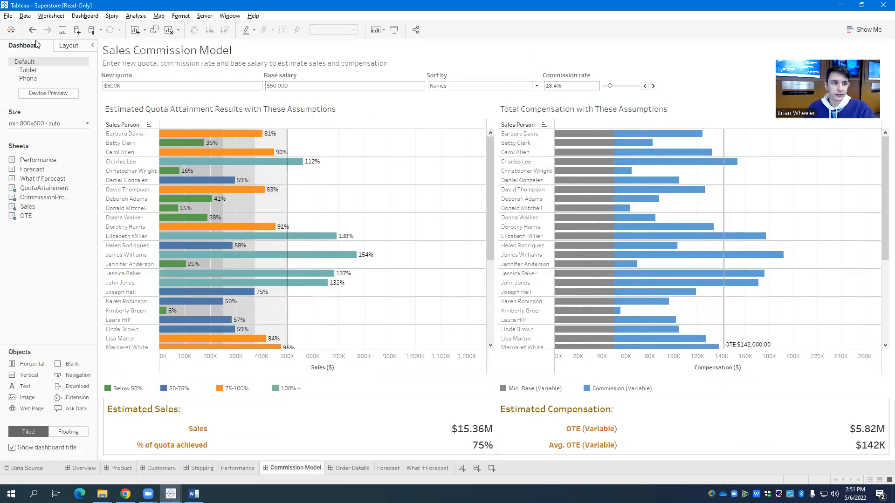
left_click(11, 30)
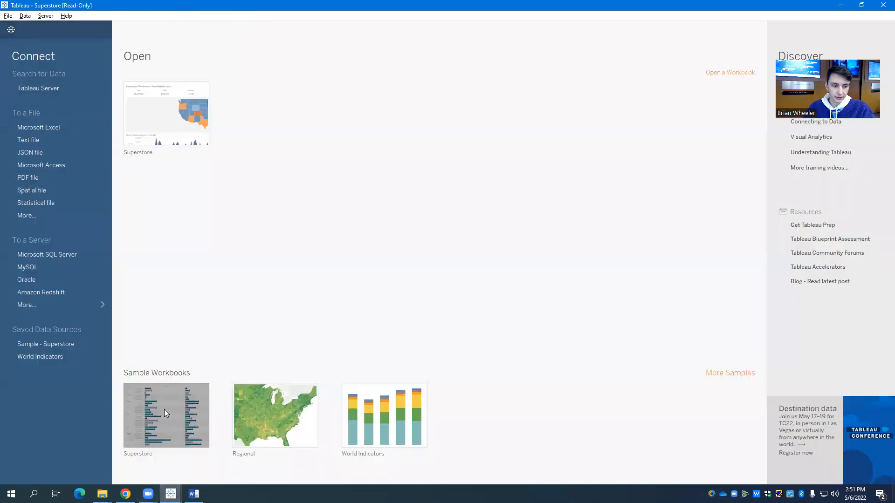
left_click(11, 29)
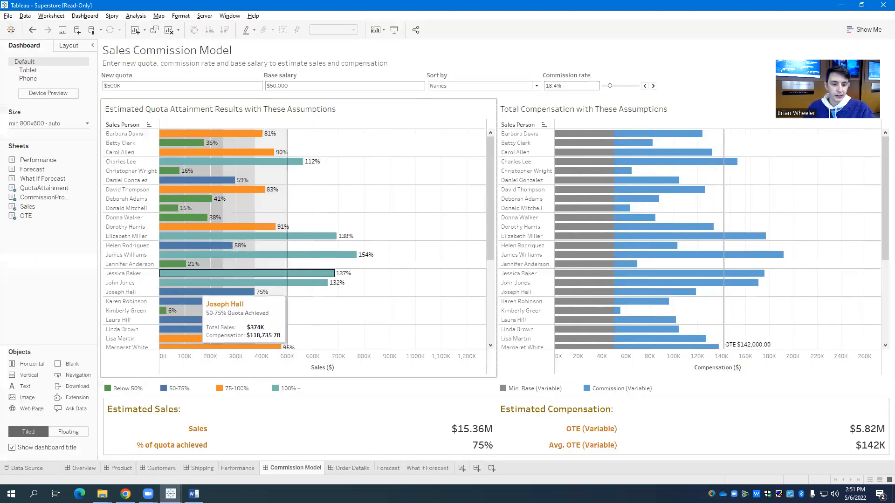
right_click(292, 469)
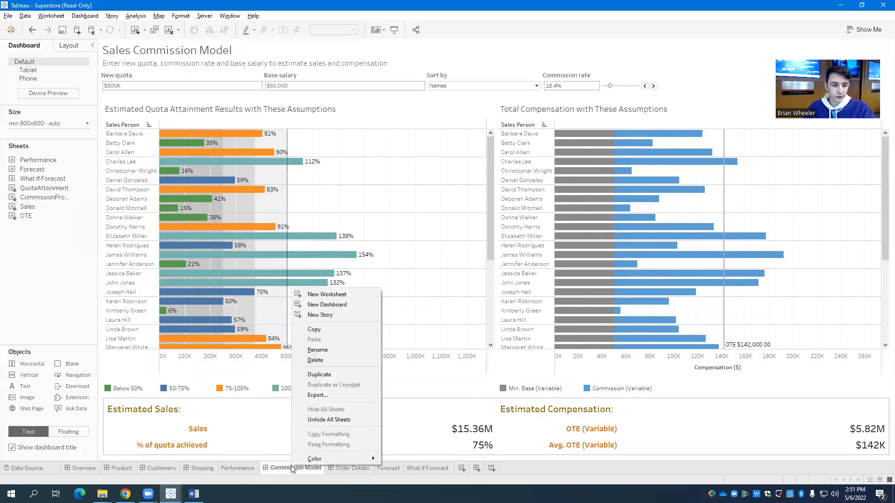
left_click(357, 419)
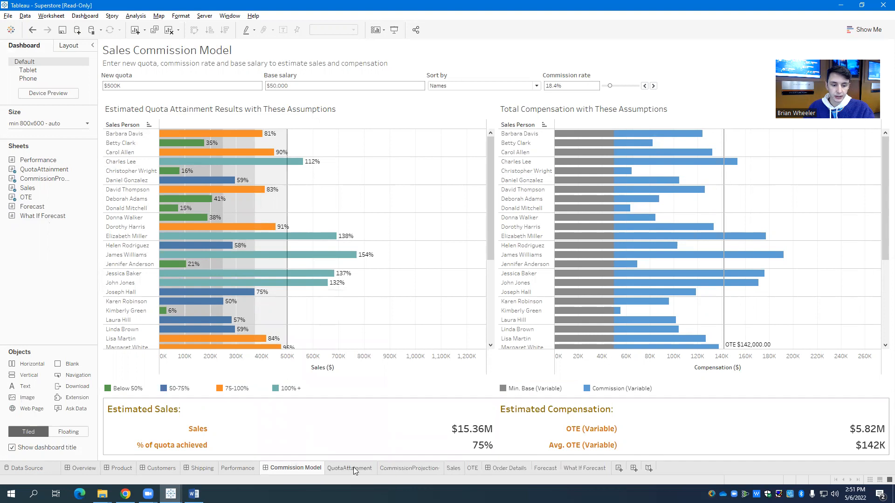
mouse_move(353, 468)
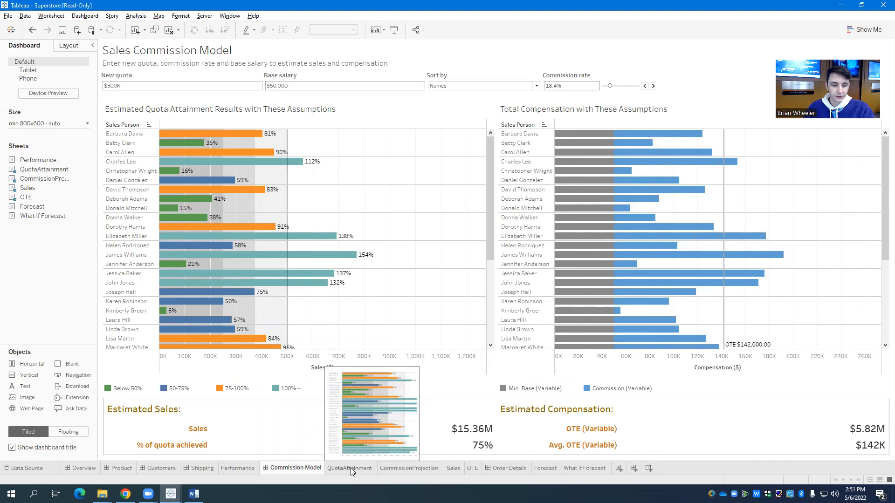
left_click(351, 468)
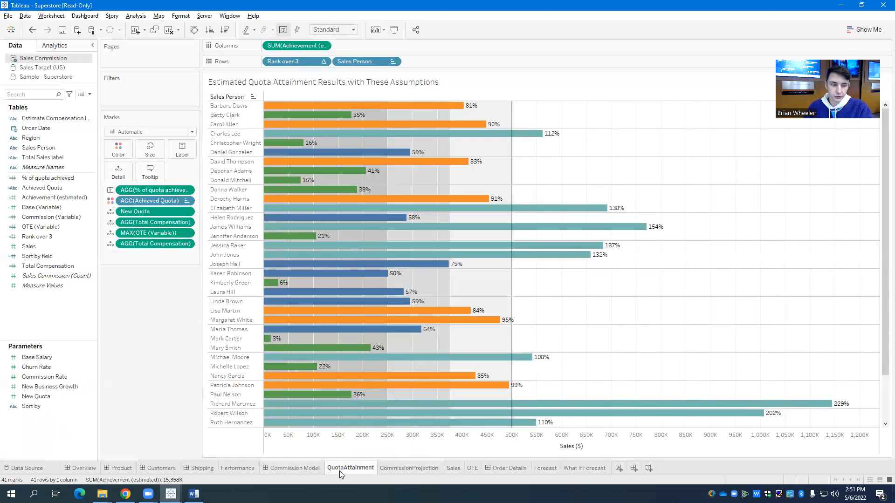
Step: Examine the formula of the % of quota achieved calculated field, close it and return to the Book2 workbook
right_click(57, 179)
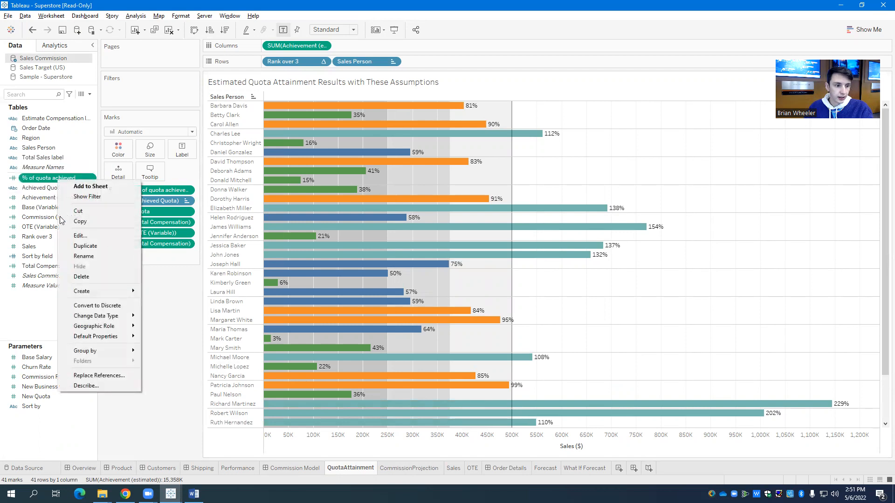
left_click(95, 238)
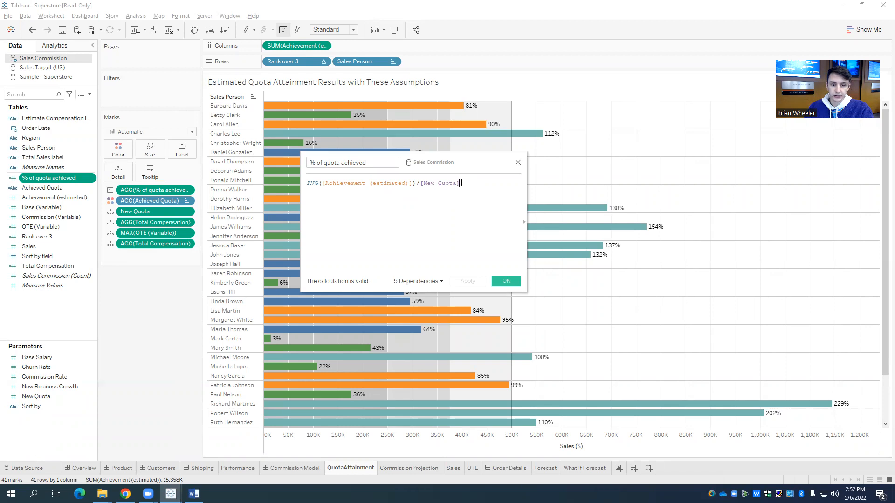
left_click(518, 164)
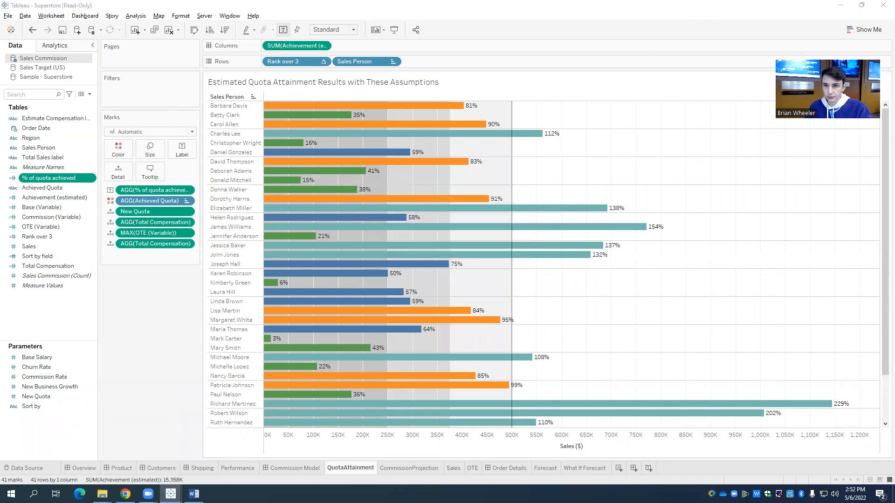
left_click(841, 5)
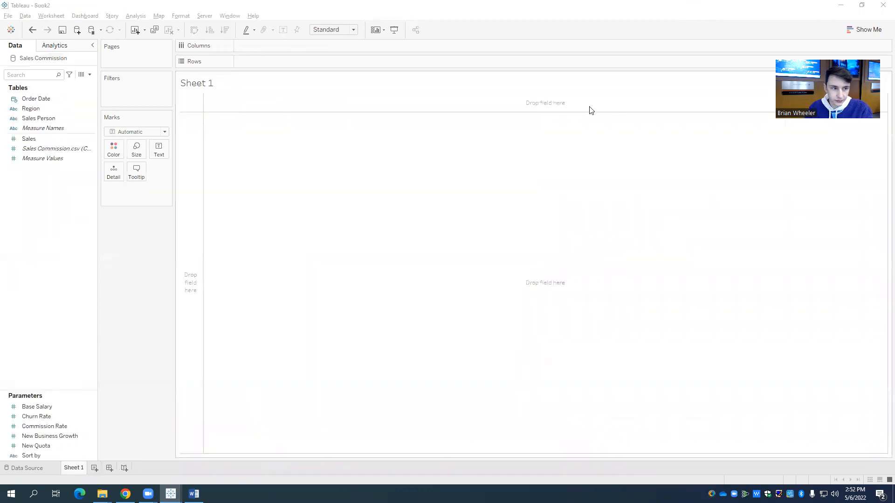
Step: Start a new calculated field in the Sales Commission data source and name it "Achievement (estimated)"
left_click(89, 75)
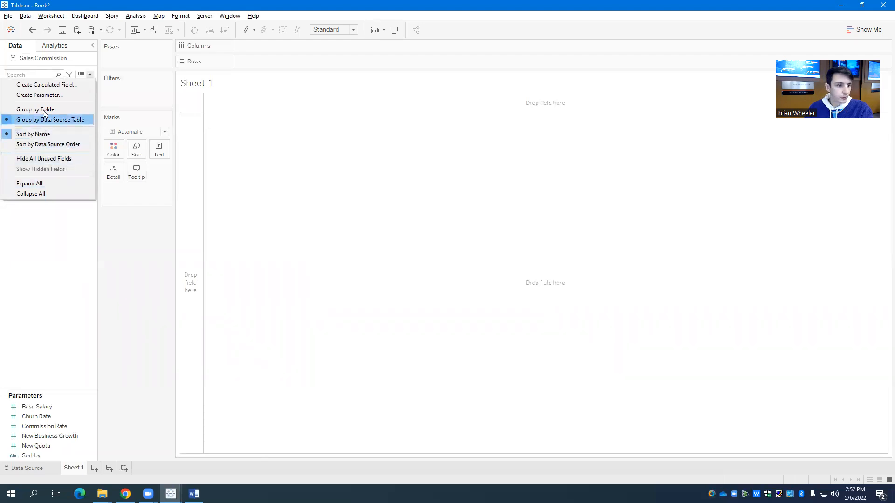
left_click(73, 88)
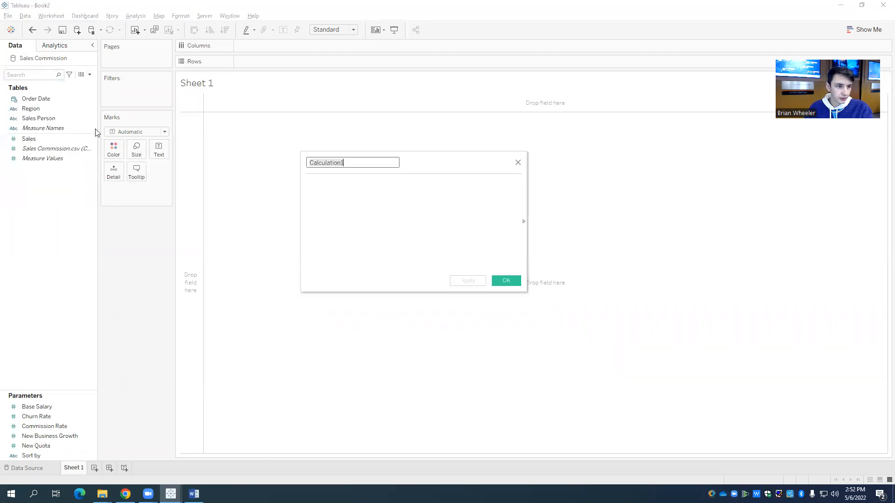
left_click_drag(409, 157, 480, 142)
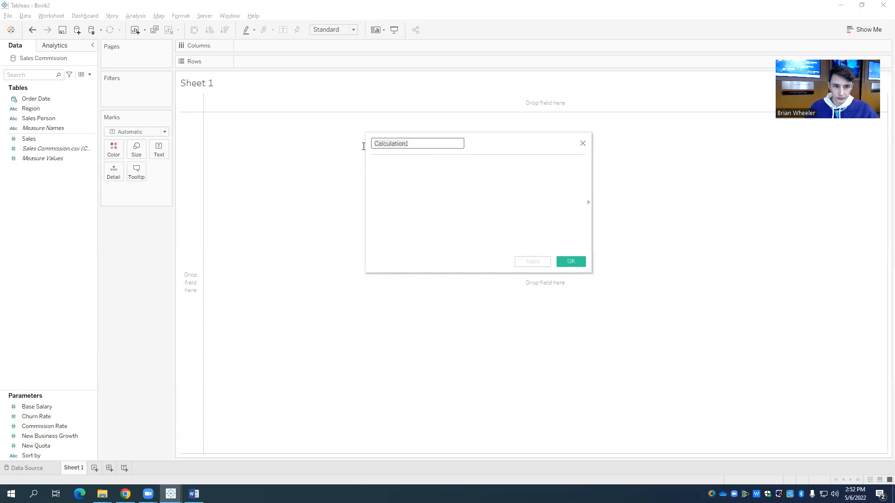
type("Achievement ")
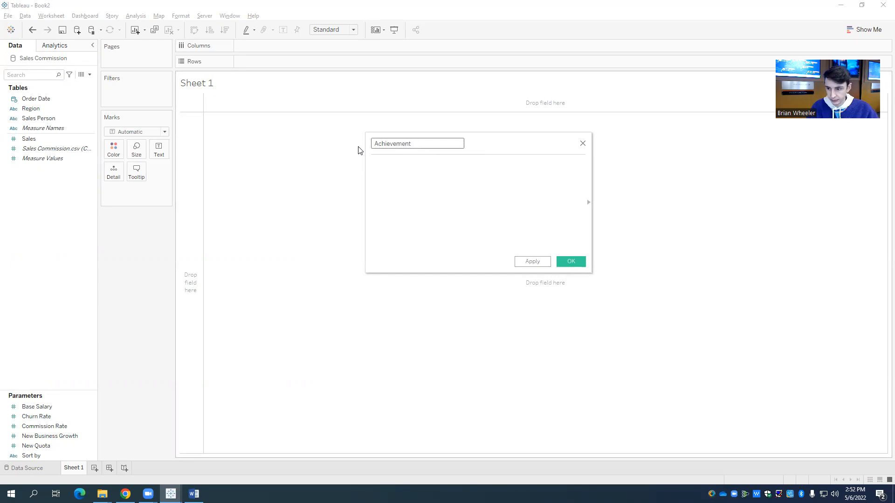
type("(e")
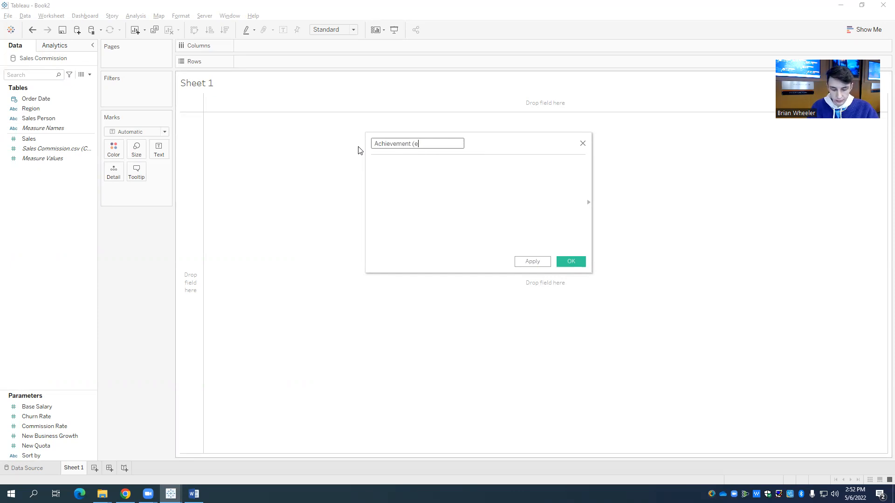
type("stimated)")
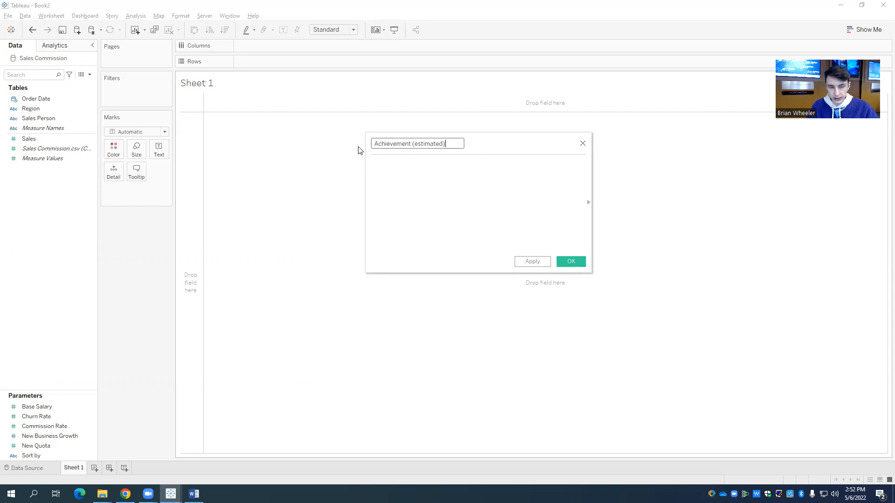
Step: Copy the [Sales] formula from the Superstore workbook's Achievement (estimated) field into the new calculated field
left_click(435, 182)
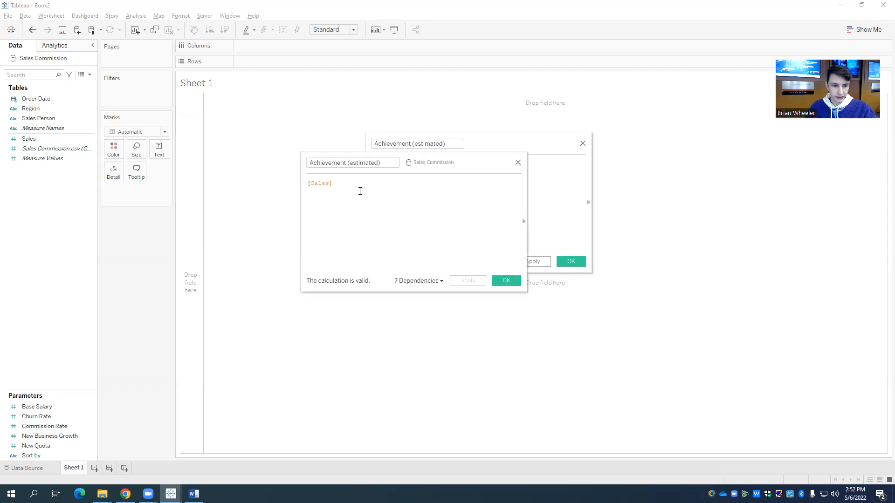
double_click(323, 187)
left_click(347, 187)
key("ctrl+a")
key("ctrl+c")
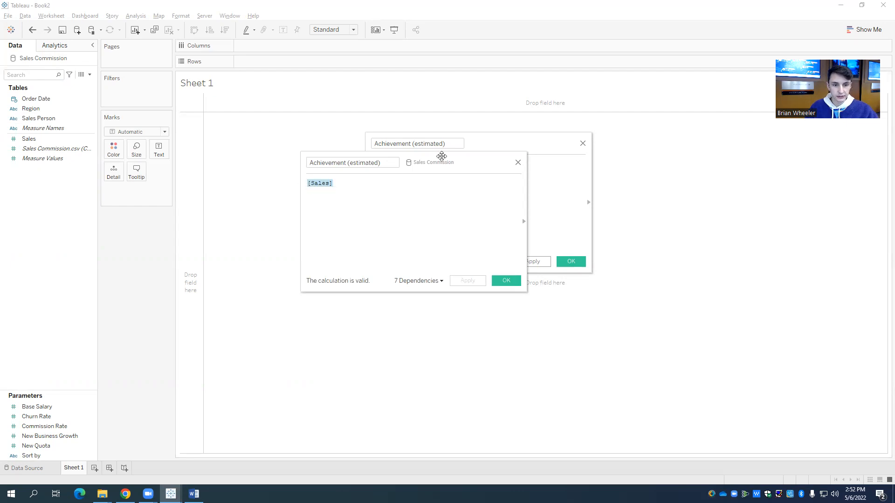
left_click(517, 162)
key("ctrl+v")
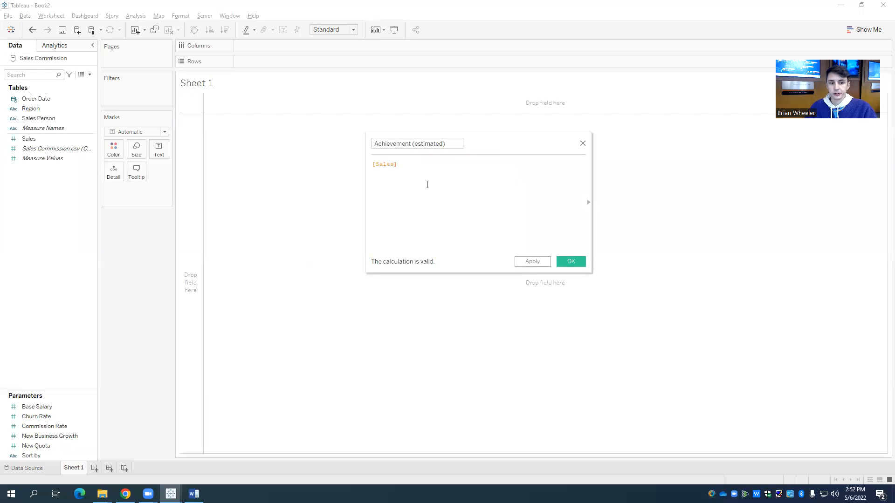
Step: Re-enter the Achievement (estimated) formula as [Sales] using the suggested Sales field and save the calculated field
key("BackSpace")
key("BackSpace")
key("BackSpace")
key("BackSpace")
key("BackSpace")
key("BackSpace")
key("BackSpace")
type("sale")
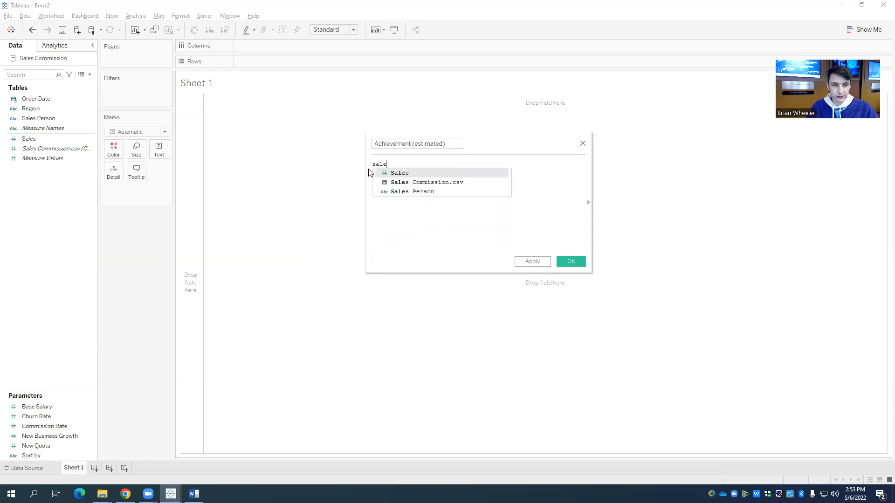
key("Return")
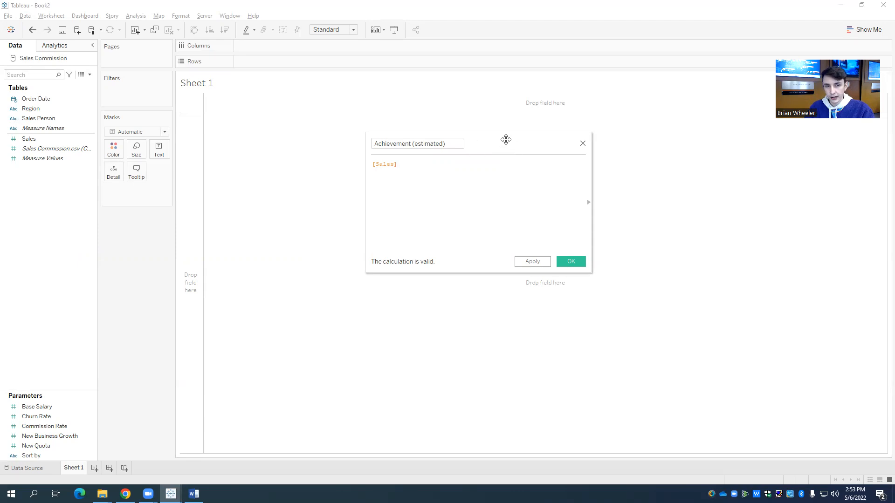
left_click_drag(506, 140, 522, 149)
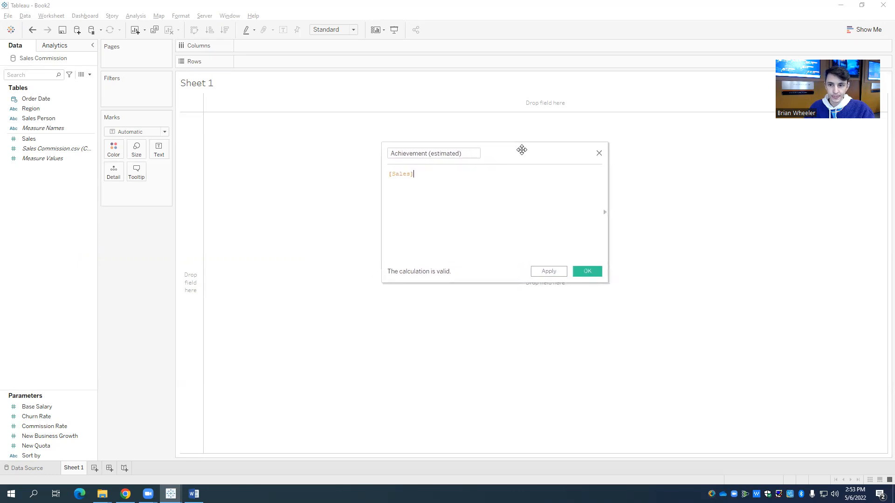
left_click(587, 271)
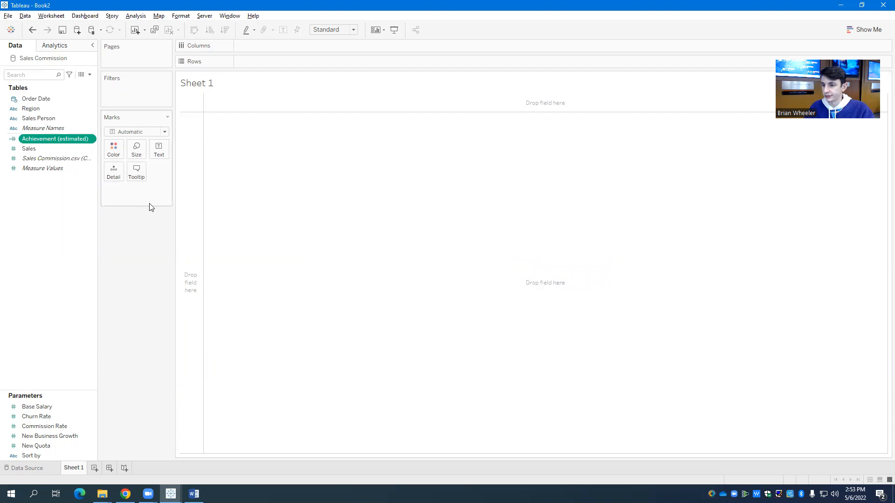
Step: Start another calculated field and name it "% of quota achieved"
left_click(90, 74)
left_click(70, 85)
left_click(456, 153)
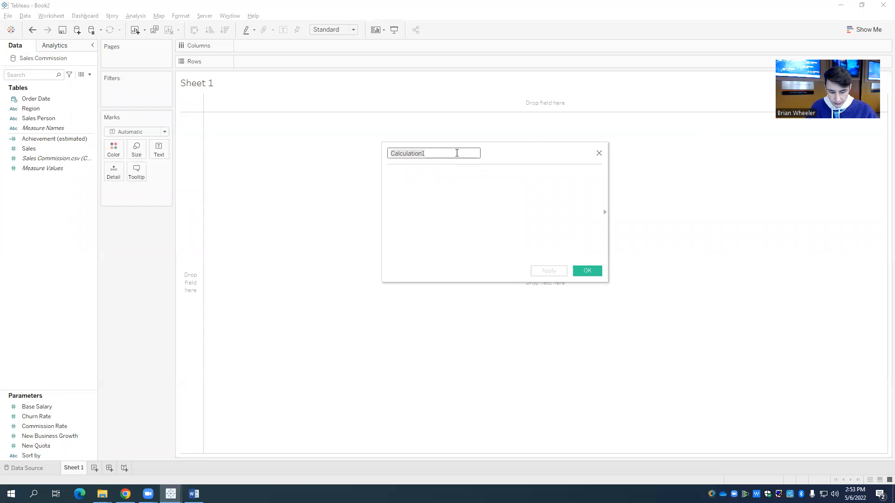
type("% of quo")
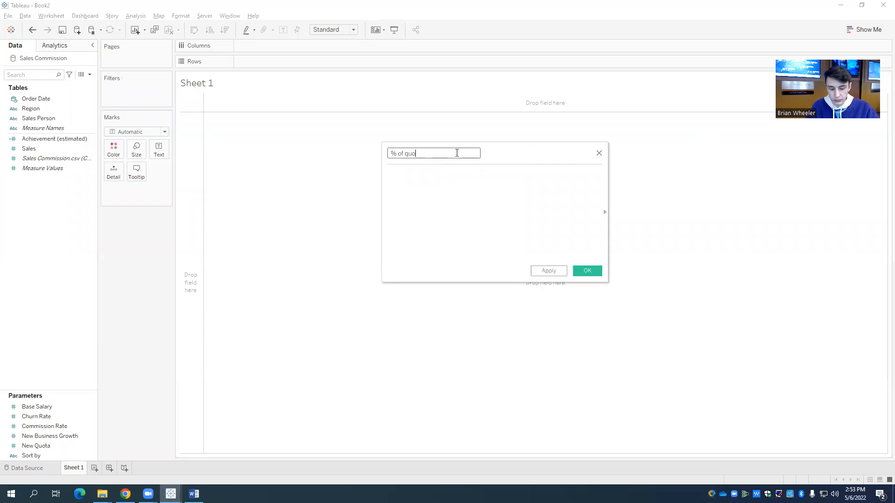
type("ta achieved")
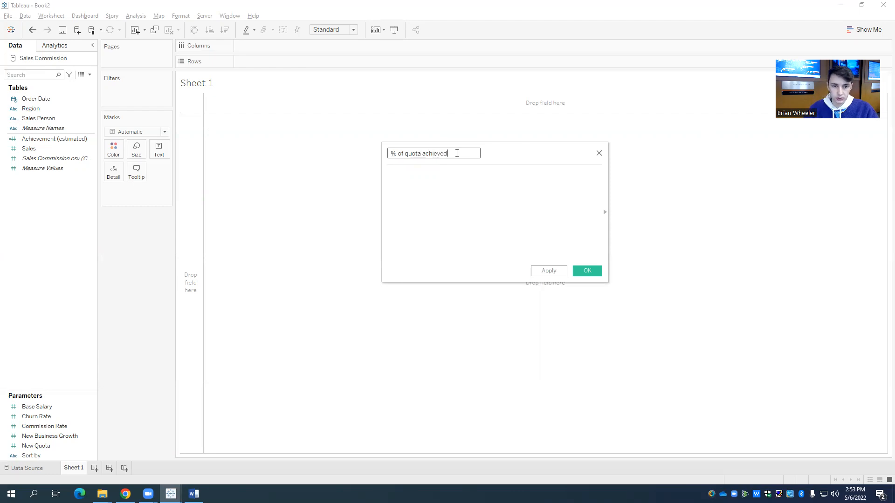
Step: Set the % of quota achieved formula to AVG([Achievement (estimated)])/[New Quota] and save the calculated field
left_click(449, 178)
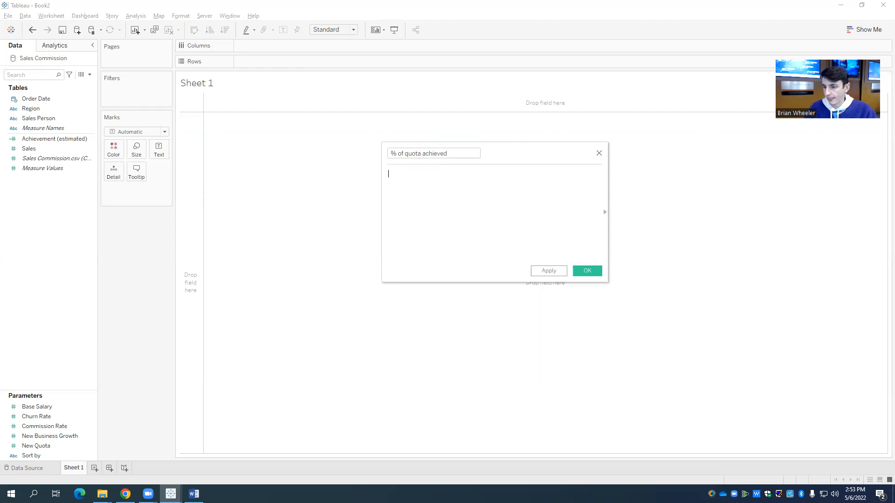
type("AVG([Achievement (estimated)])/[New Quota]")
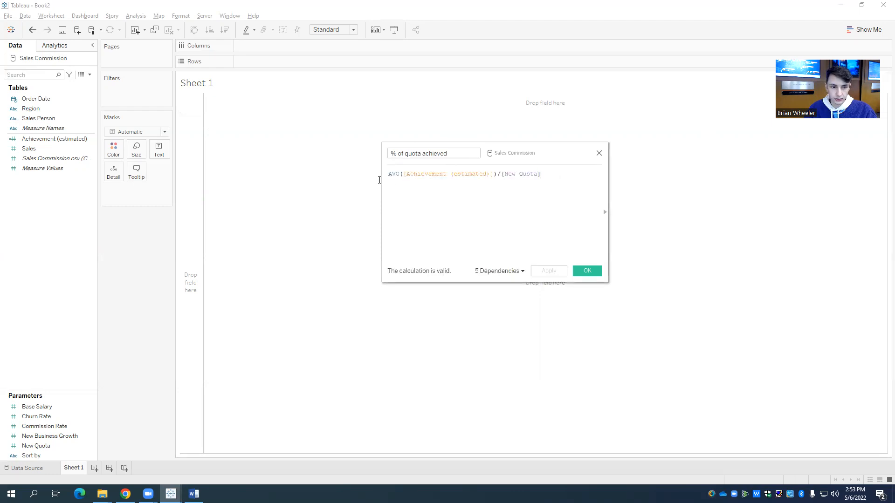
key("ctrl+a")
key("ctrl+c")
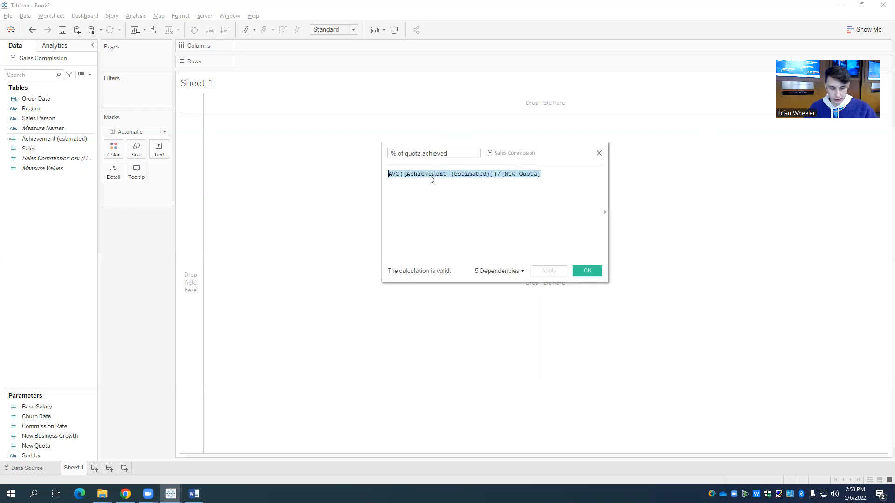
key("Delete")
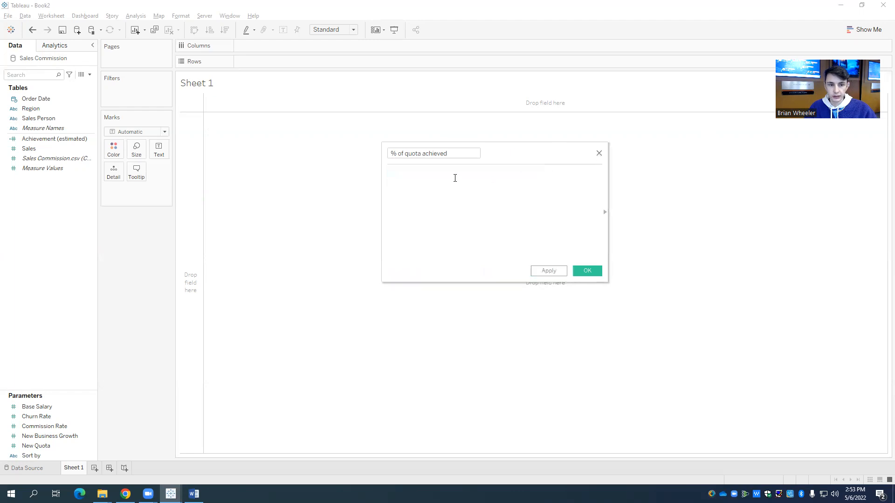
key("ctrl+v")
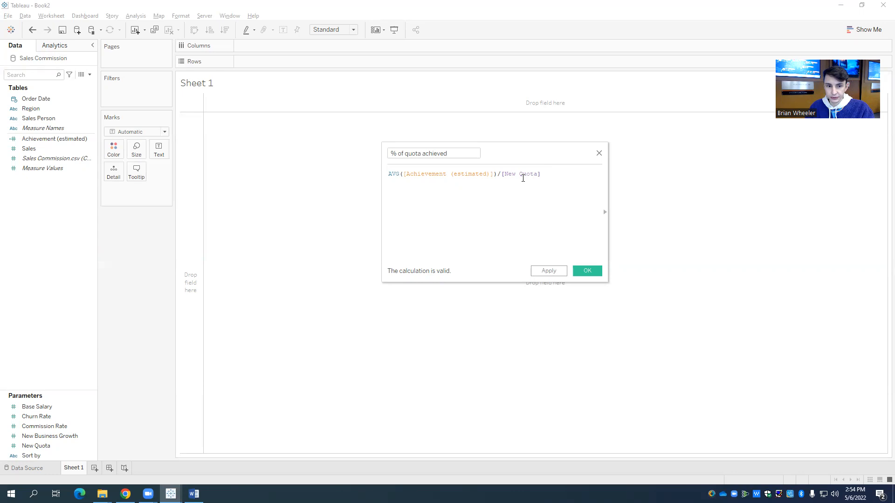
left_click(395, 174)
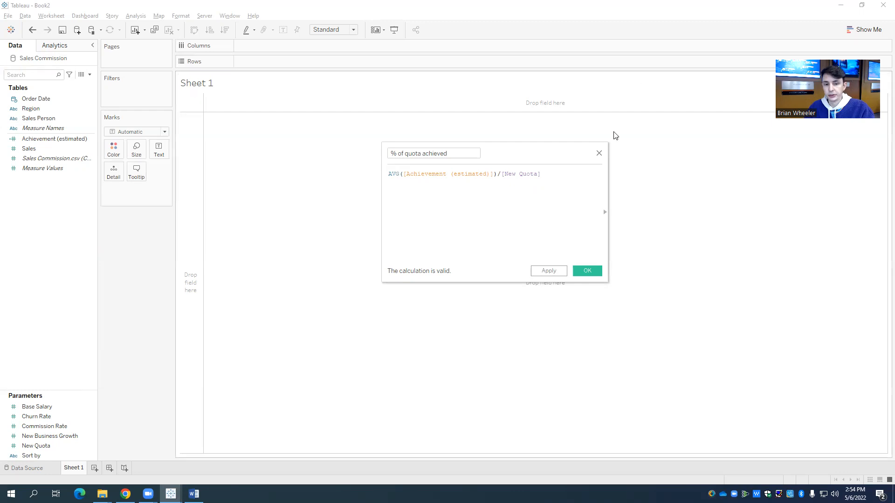
left_click(586, 272)
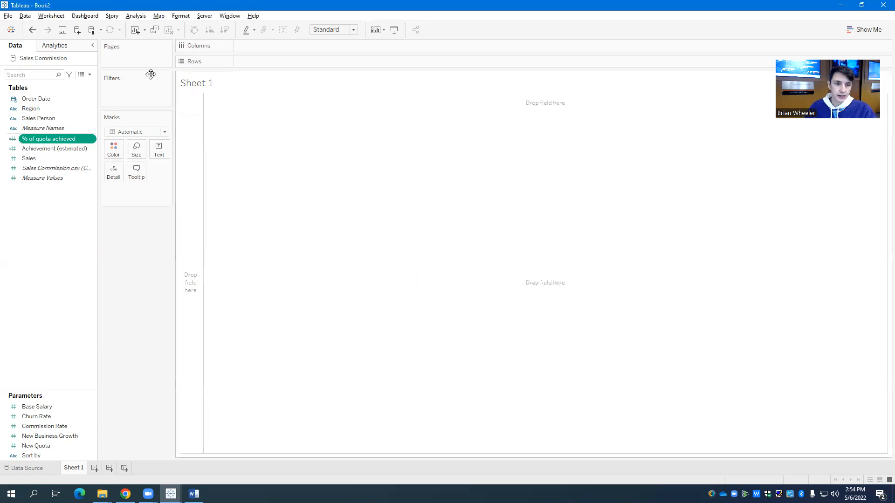
Step: Start a new calculated field and name it "Achieved Quota"
left_click(90, 74)
left_click(71, 85)
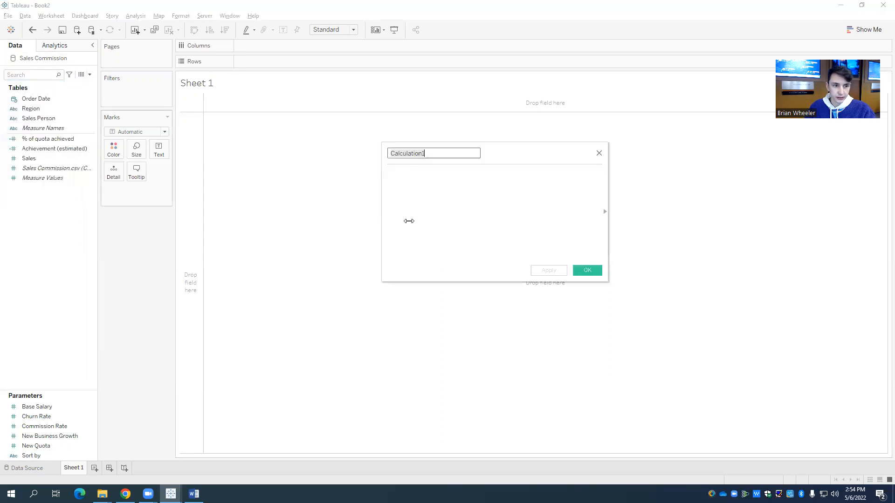
type("Achieved Quota")
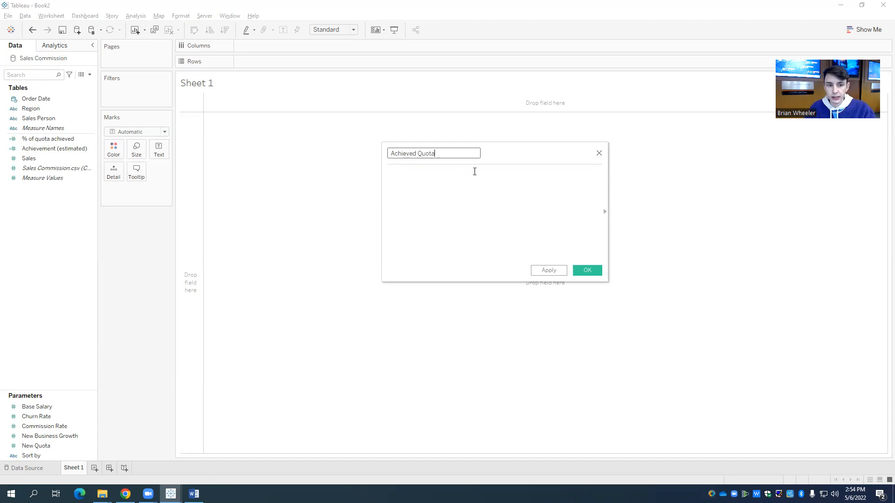
left_click(486, 181)
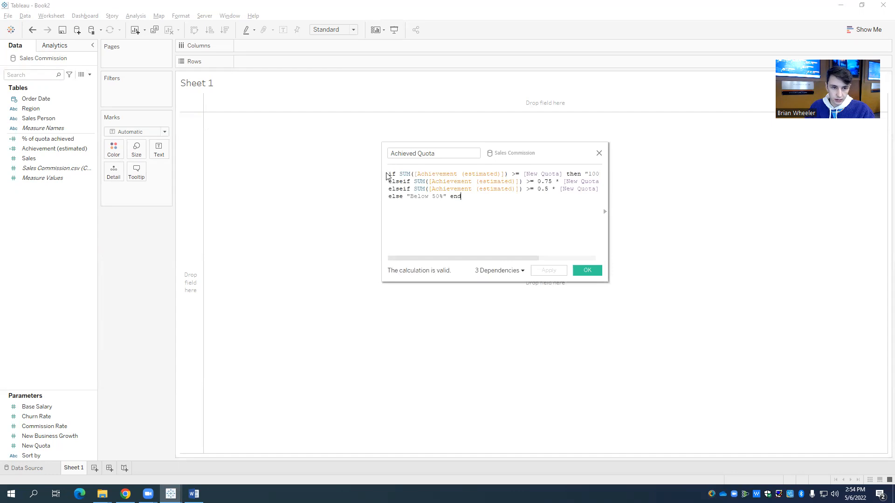
Step: Copy the Superstore workbook's Achieved Quota formula with tiers "100% +", "75-100%", "50-75%" and "Below 50%" into the new field and save it
left_click_drag(391, 171, 507, 214)
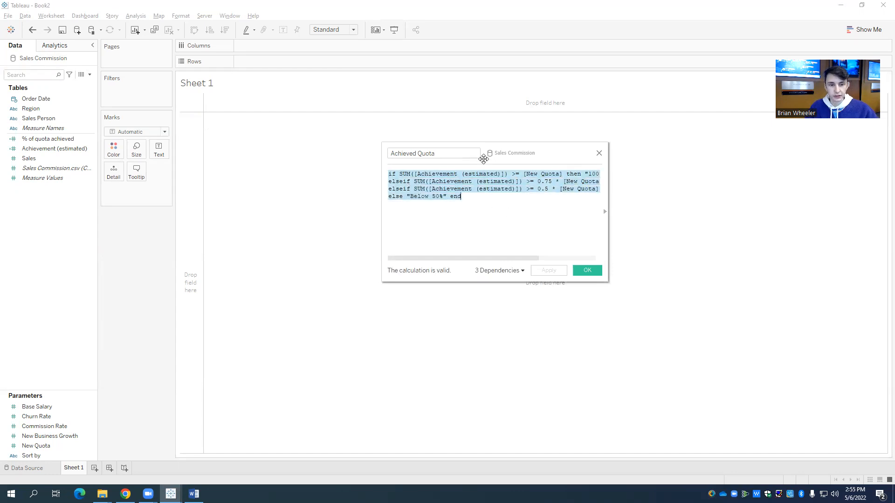
left_click(598, 154)
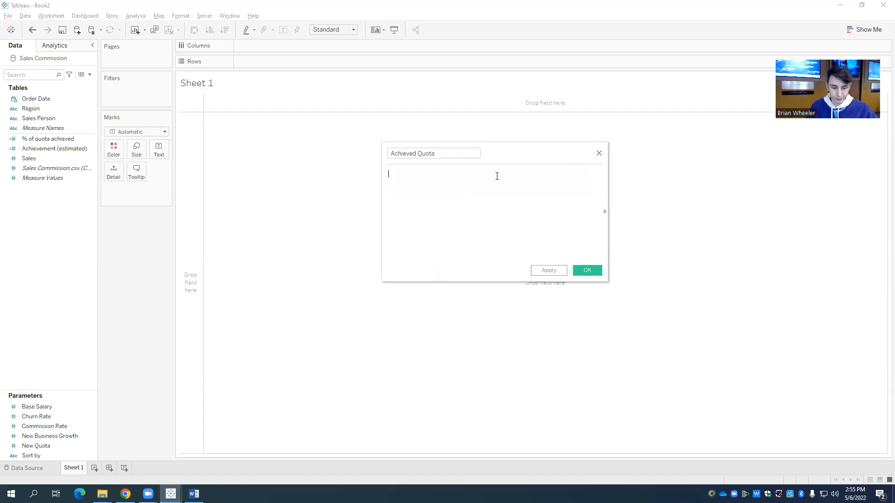
key("ctrl+v")
left_click(464, 254)
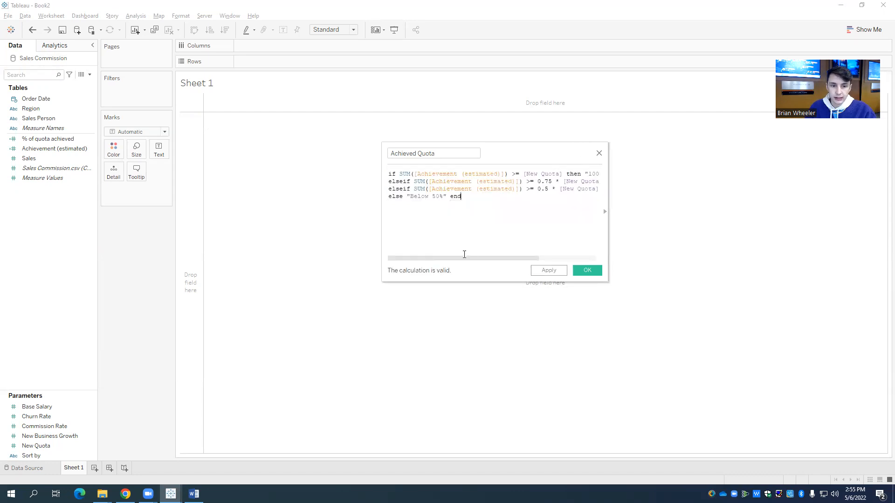
mouse_move(451, 259)
left_mouse_down()
mouse_move(439, 257)
mouse_move(467, 259)
left_mouse_up()
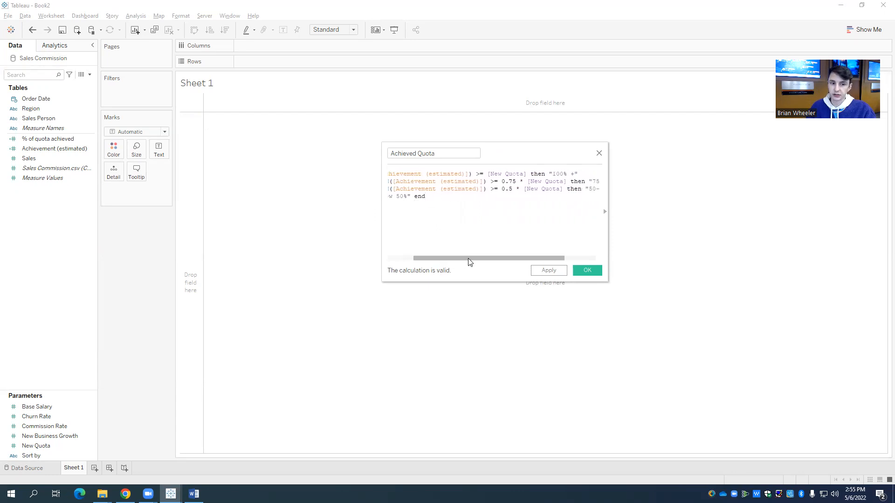
left_click_drag(512, 259, 537, 258)
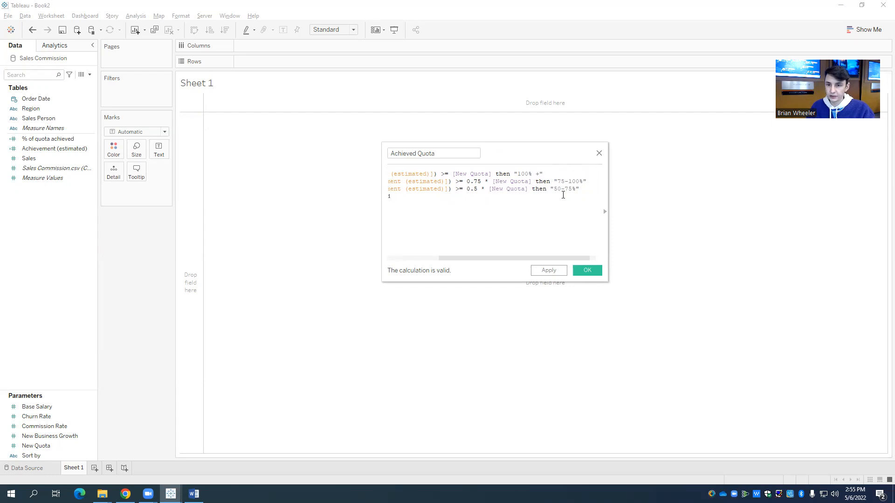
left_click_drag(503, 259, 432, 265)
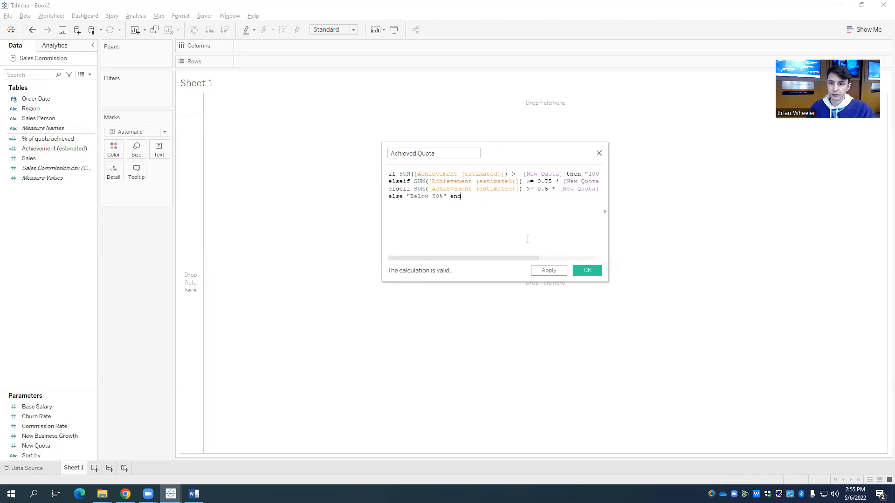
left_click(587, 271)
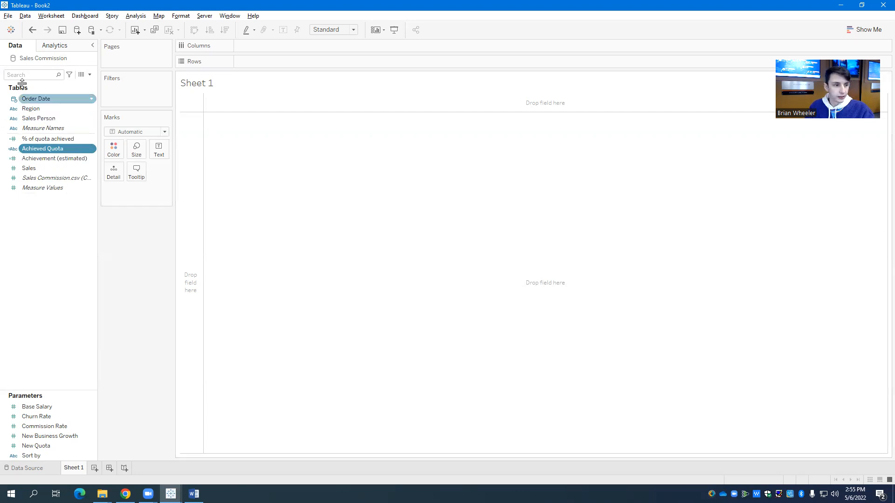
Step: Start another calculated field and name it "Base (Variable)"
left_click(90, 75)
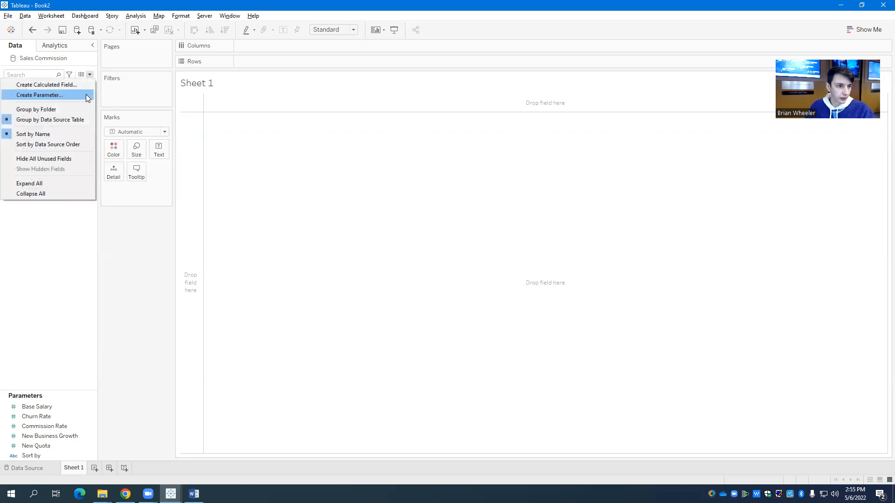
left_click(75, 87)
type("Base (Variable)")
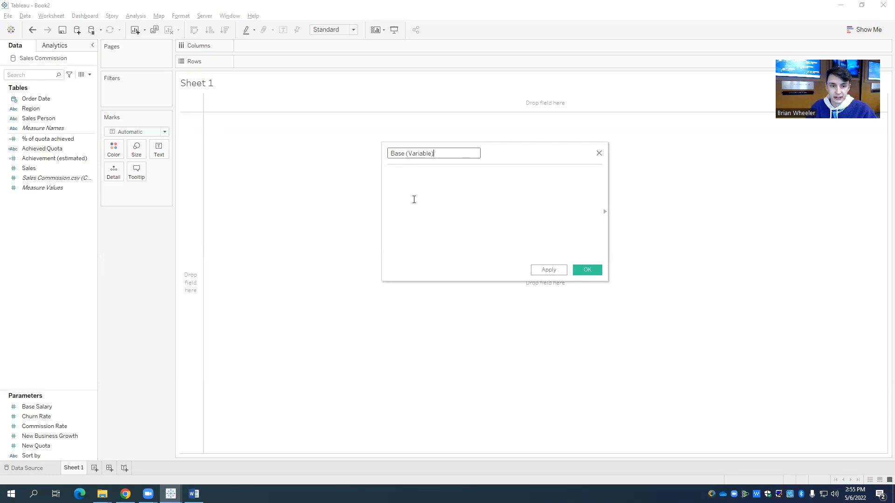
left_click(415, 185)
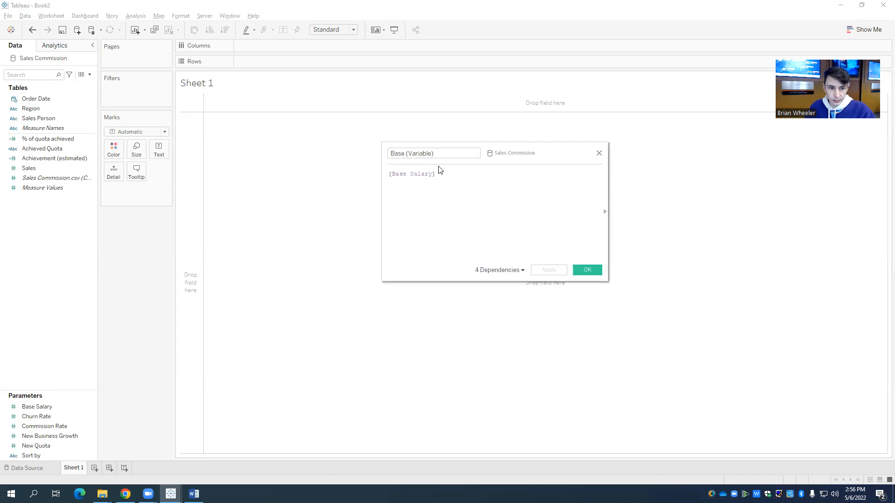
Step: Copy the [Base Salary] formula from the Superstore workbook's Base (Variable) field into the new field and save it
left_click_drag(436, 174, 378, 172)
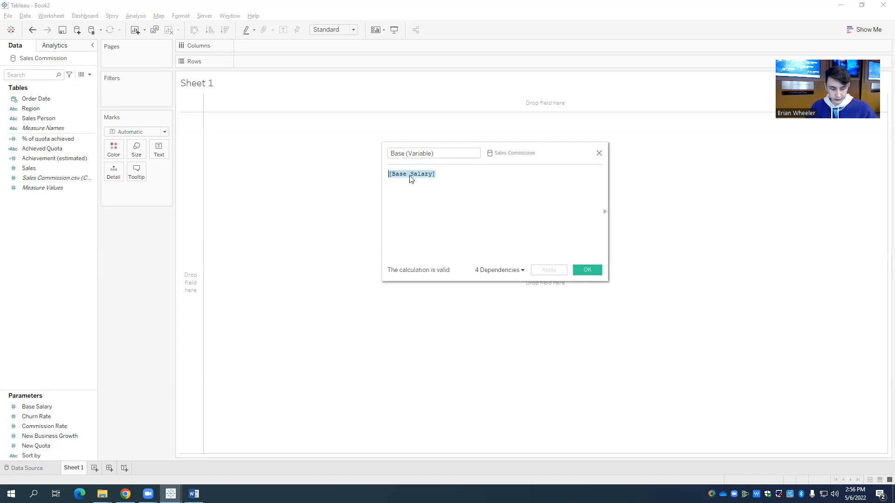
left_click(599, 154)
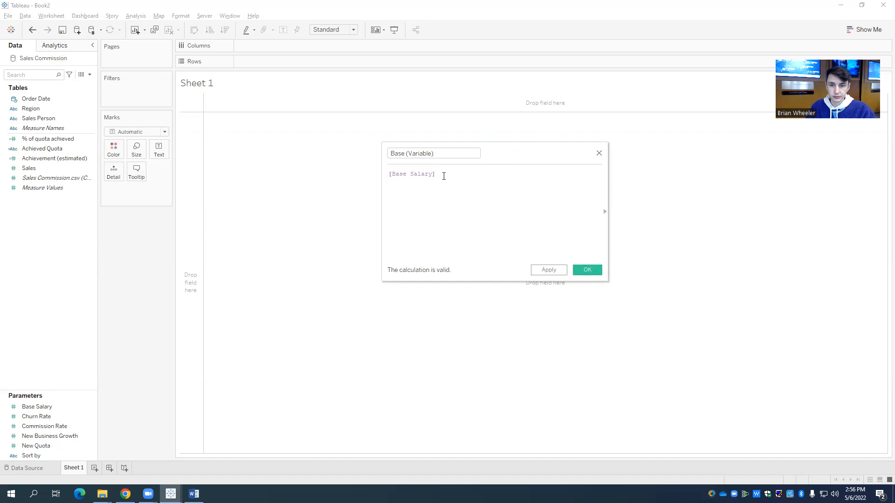
left_click(587, 270)
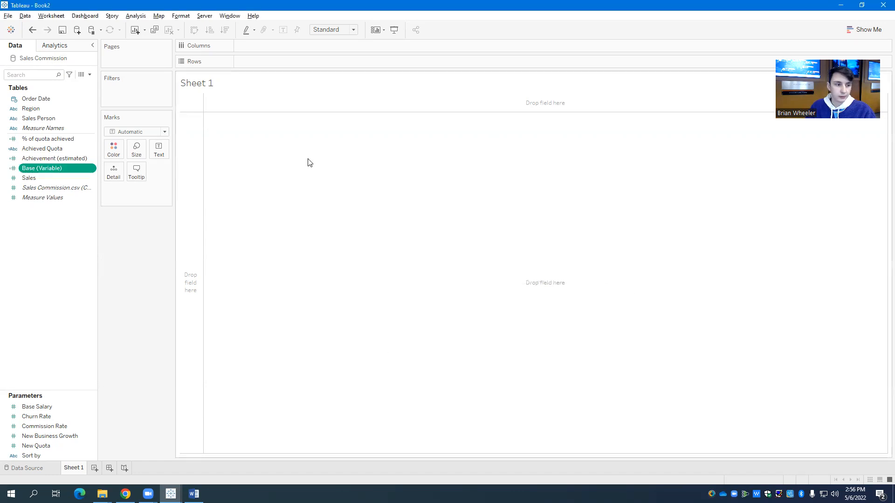
Step: Start another calculated field and name it "Commission (Variable)"
left_click(90, 75)
left_click(47, 84)
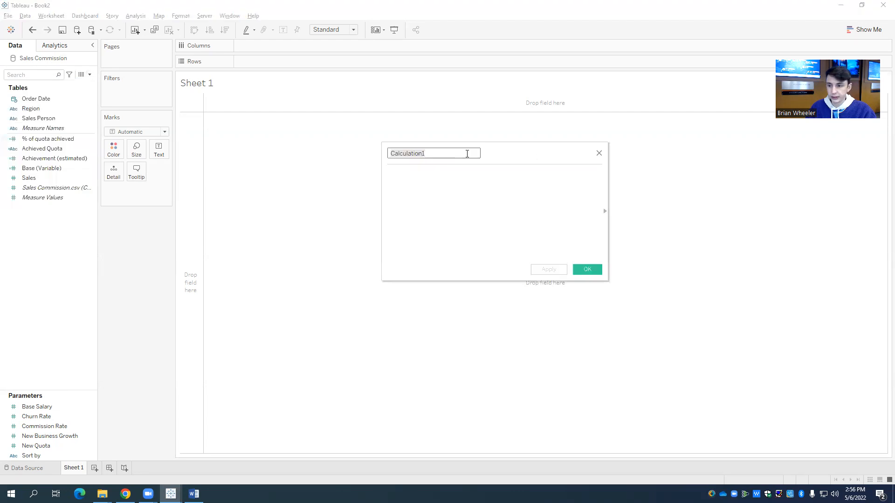
type("Comm")
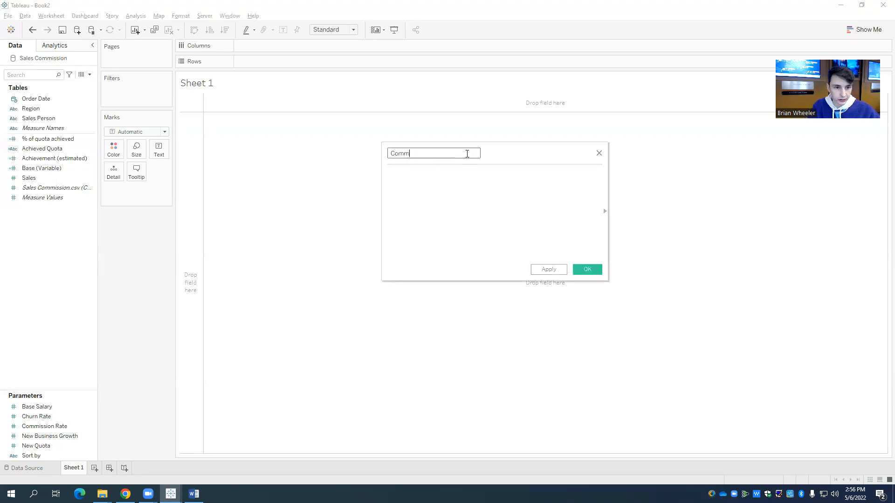
type("ission (Va")
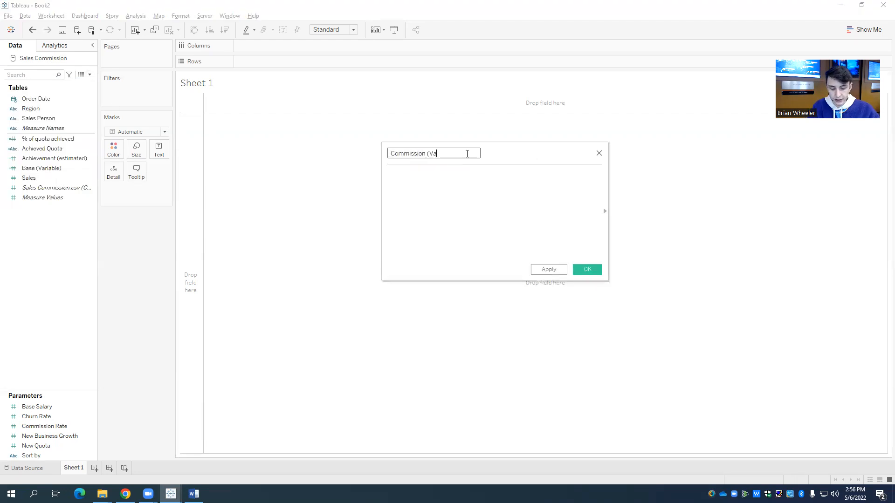
type("riable)")
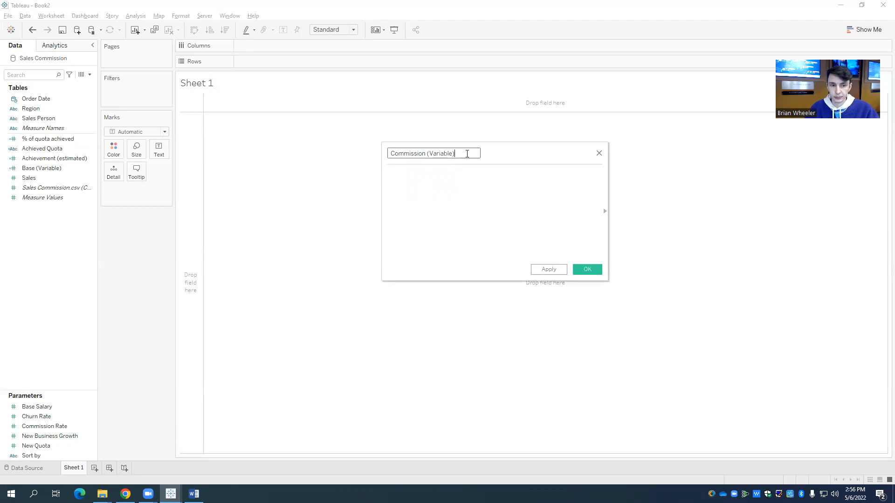
left_click(467, 181)
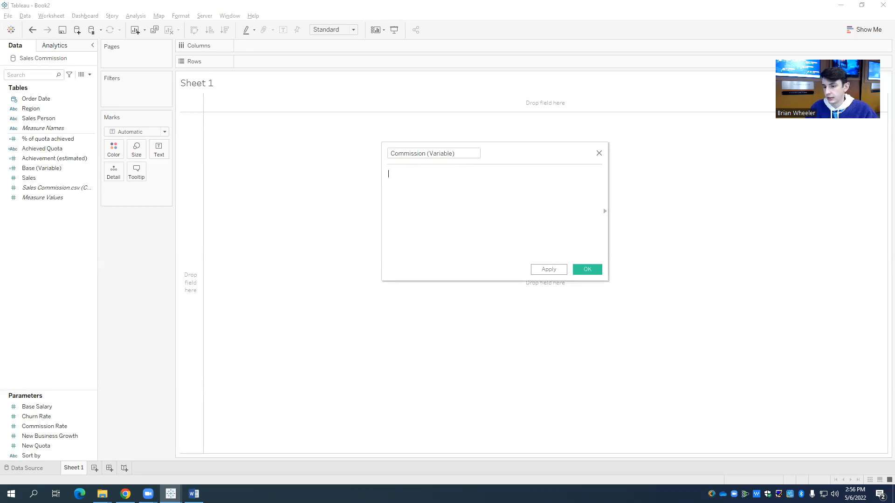
Step: Copy the formula ([Commission Rate]*[Sales])/100 from the Superstore workbook's Commission (Variable) field into the new field and save it
type("([Commission Rate]*[Sales])/100")
left_click_drag(503, 174, 387, 175)
key("ctrl+c")
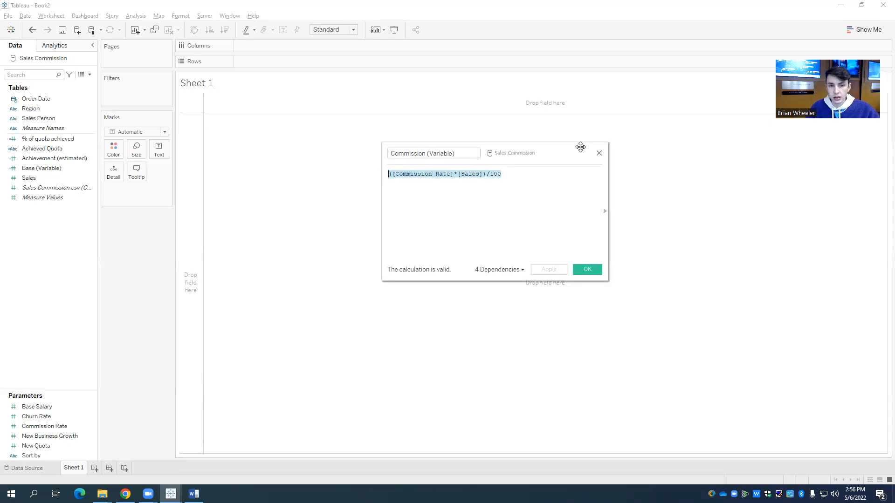
left_click(598, 154)
key("ctrl+v")
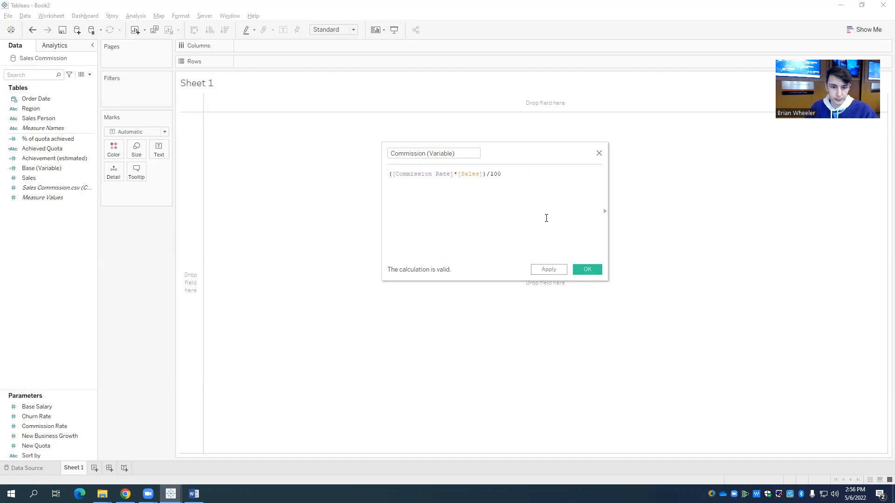
left_click(586, 271)
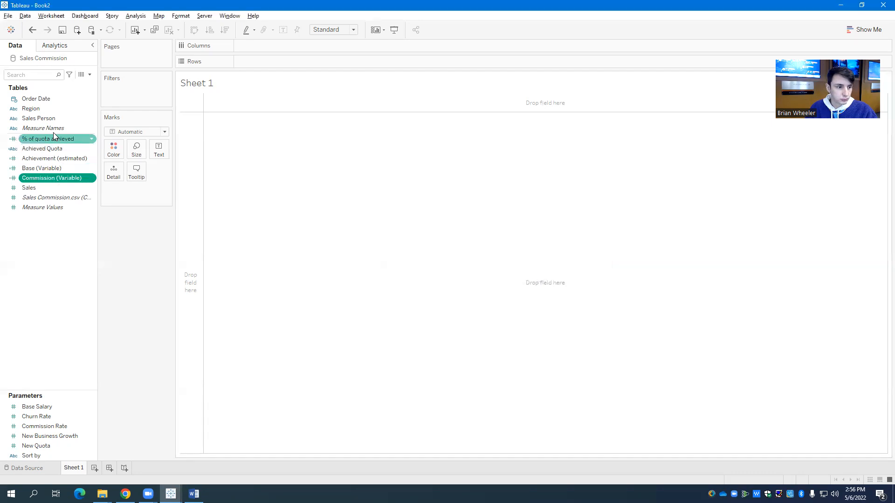
Step: Start another calculated field and name it "OTE (Variable)"
left_click(88, 75)
left_click(78, 86)
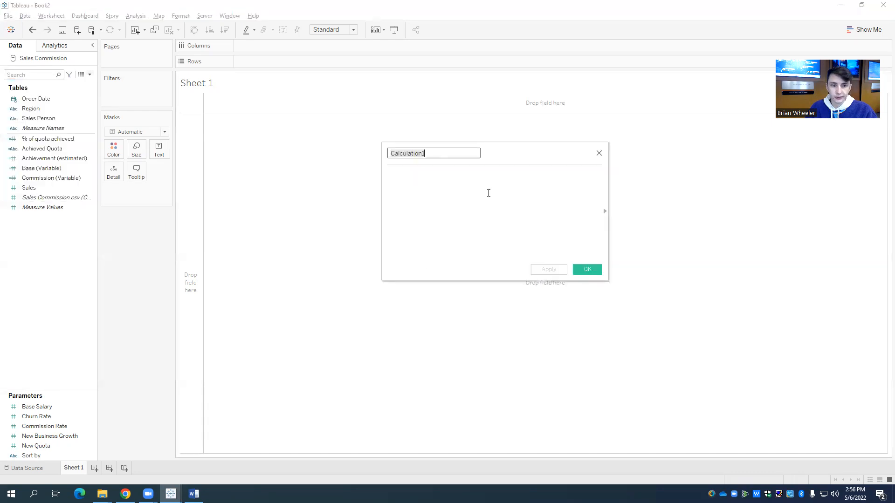
type("OTE")
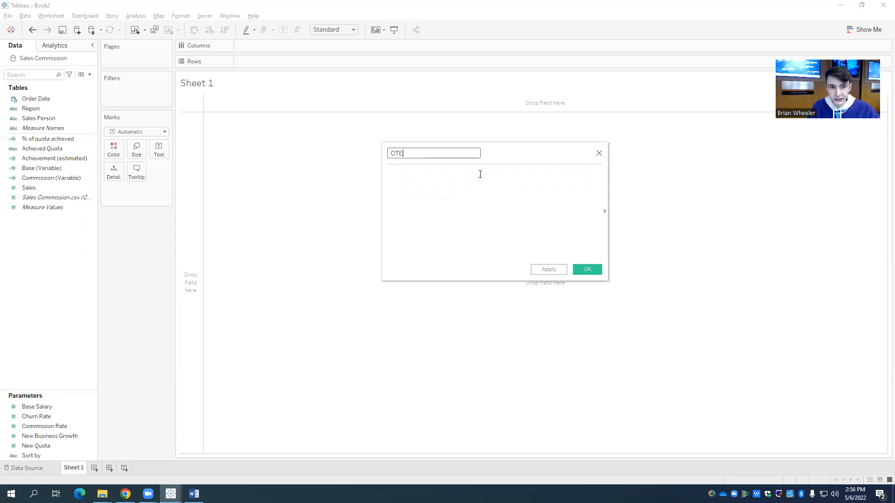
type(" (Variab")
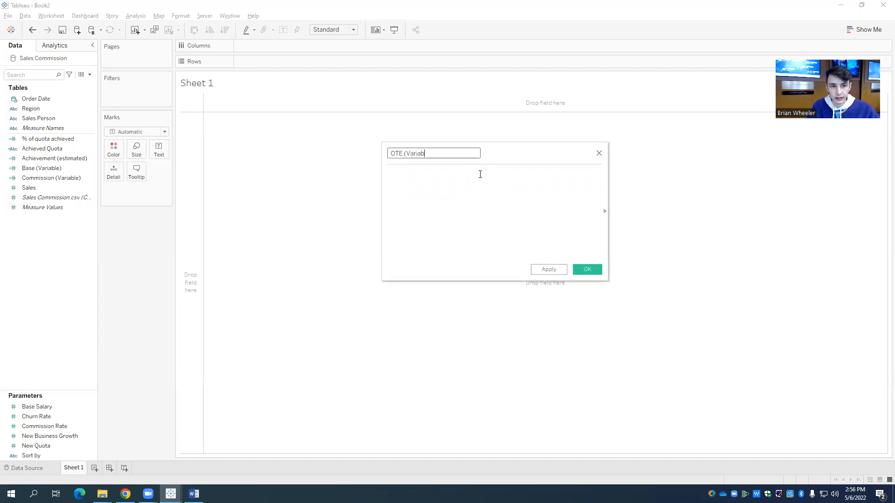
type("le)")
left_click(450, 181)
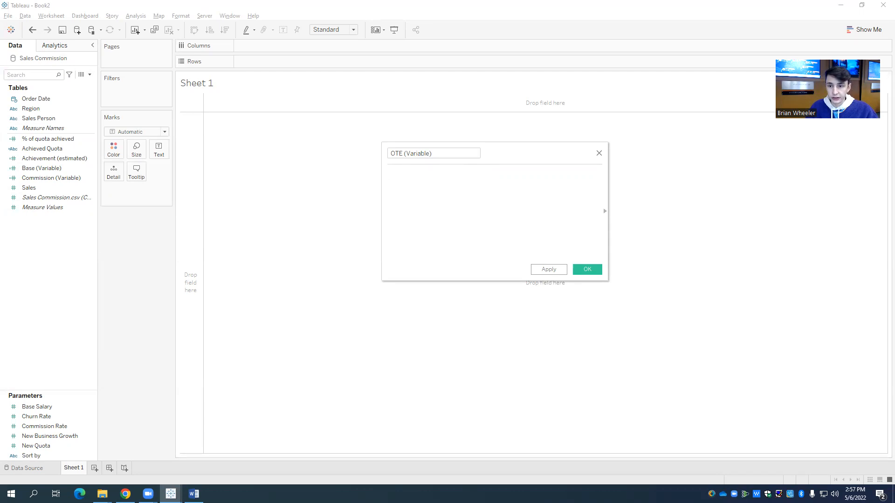
Step: Copy the formula [Base Salary] + ([Commission Rate]*[New Quota])/100 from the Superstore workbook's OTE (Variable) field into the new field and save it
type("[Base Salary] + ([Commission Rate]*[New Quota])/100")
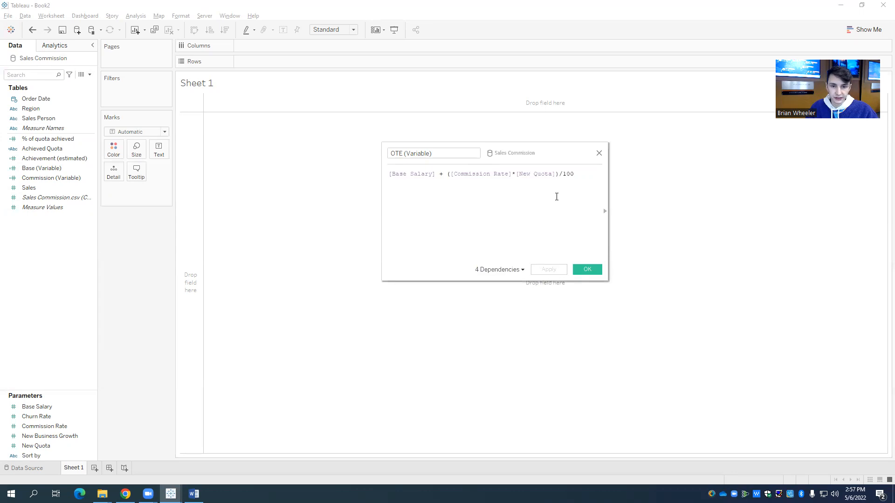
key("ctrl+a")
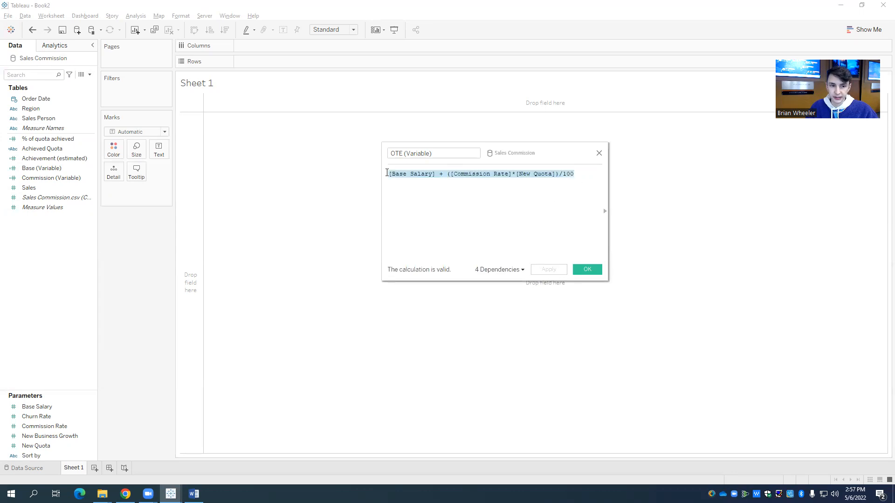
right_click(426, 174)
left_click(449, 214)
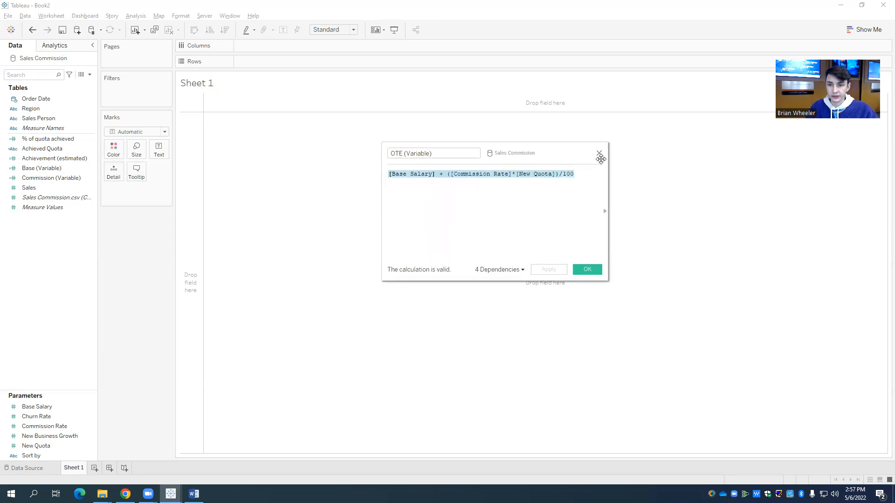
key("BackSpace")
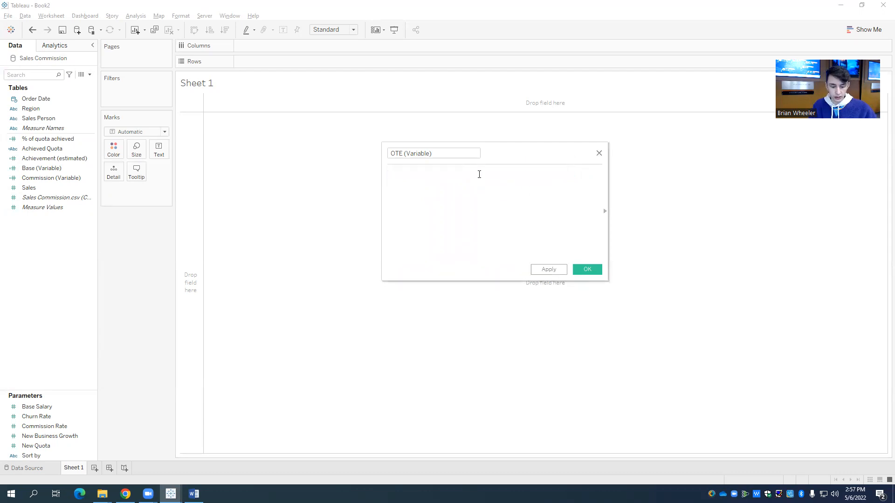
key("ctrl+v")
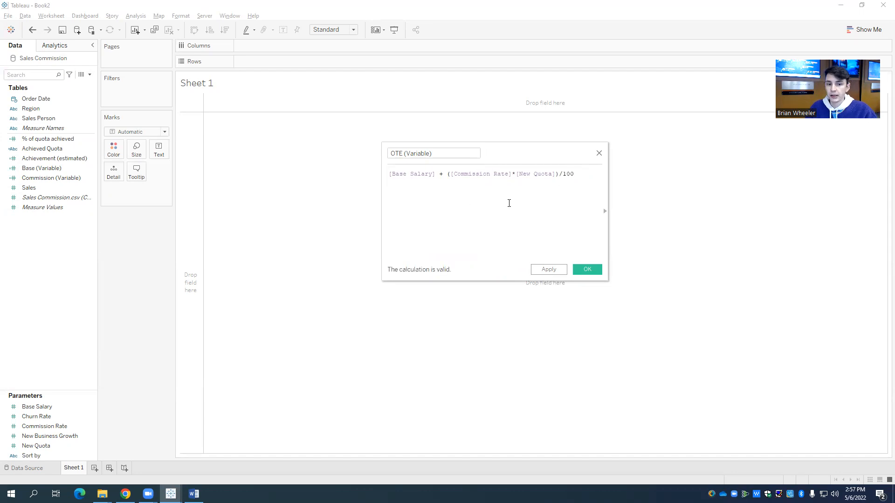
left_click_drag(535, 147, 512, 159)
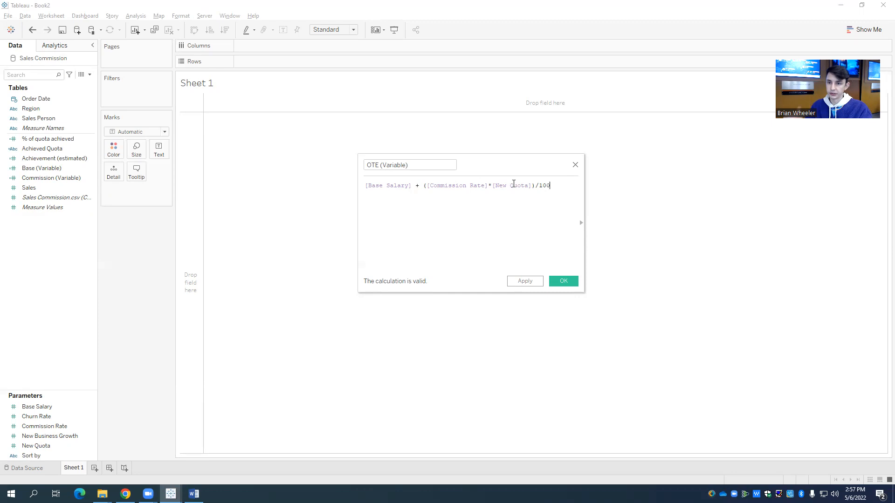
left_click(561, 281)
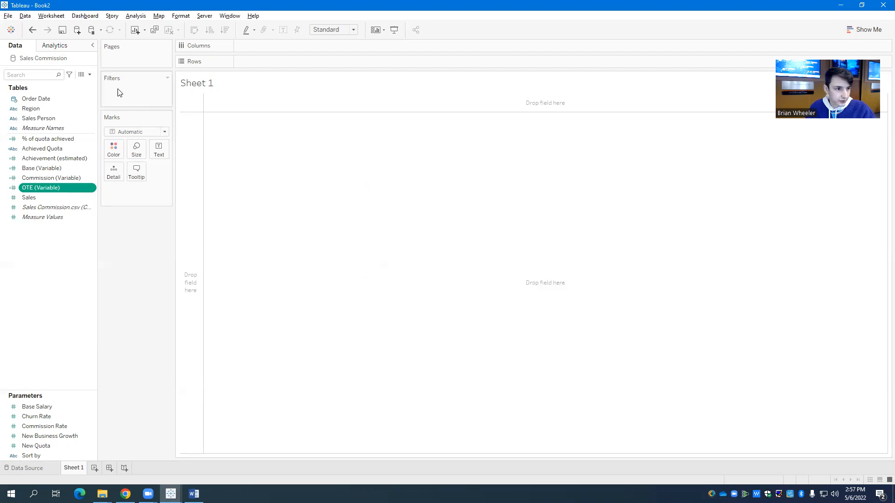
Step: Start another calculated field and name it "Rank Over 3"
left_click(90, 74)
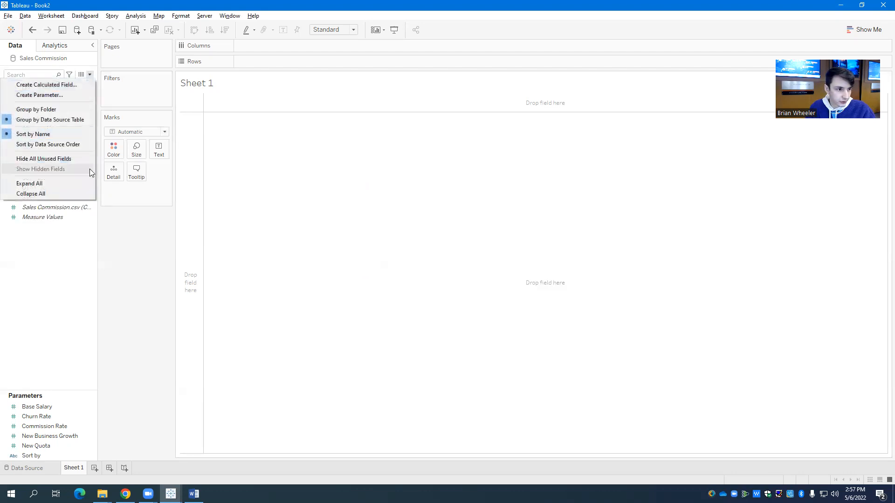
left_click(71, 88)
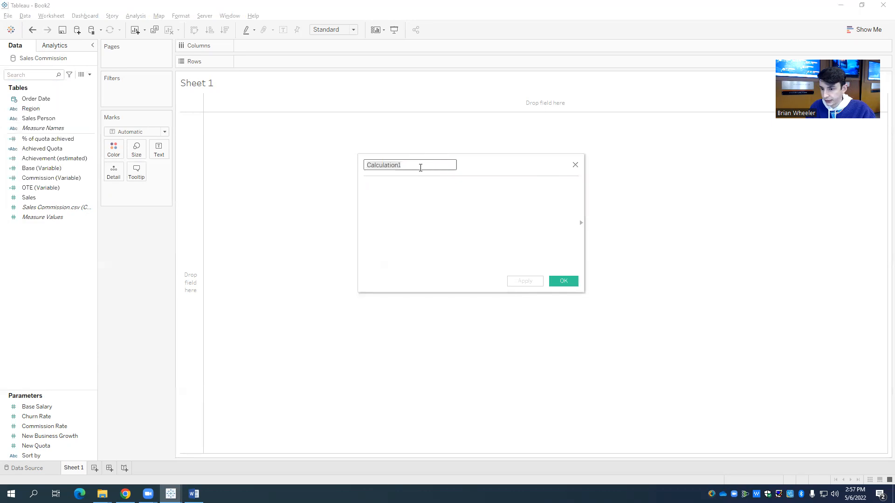
type("Rank Ove")
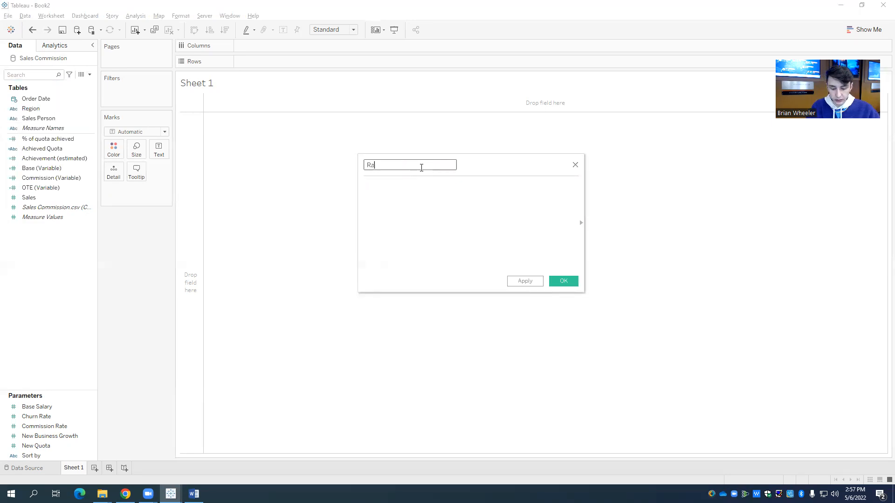
type("r 3")
left_click(440, 188)
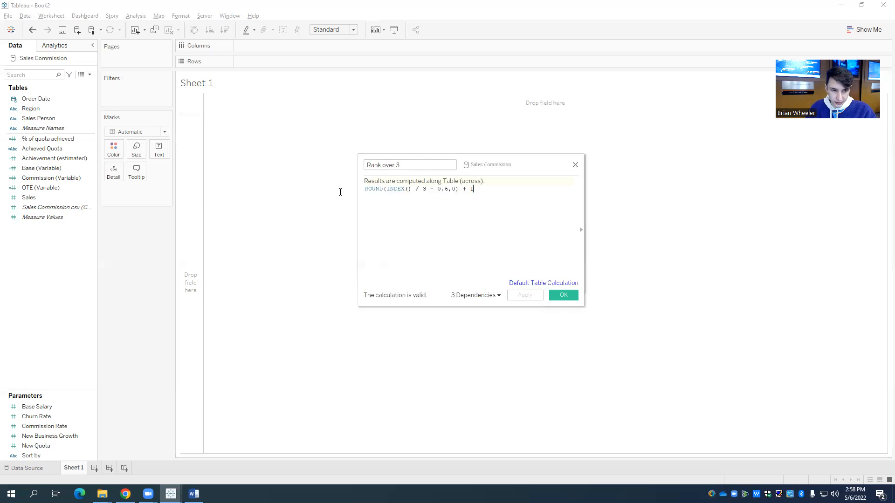
Step: Copy the formula ROUND(INDEX() / 3 - 0.6,0) + 1 from the Superstore workbook's Rank over 3 field into the new field and save it
key("ctrl+a")
right_click(409, 193)
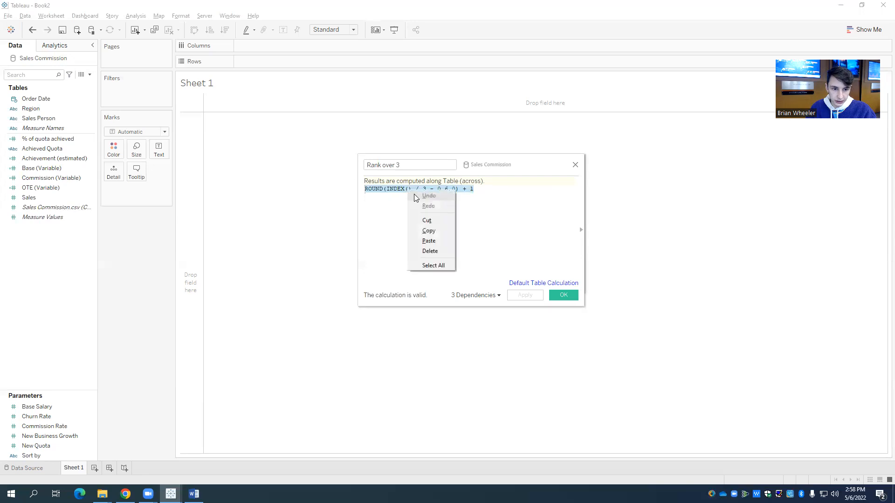
left_click(425, 230)
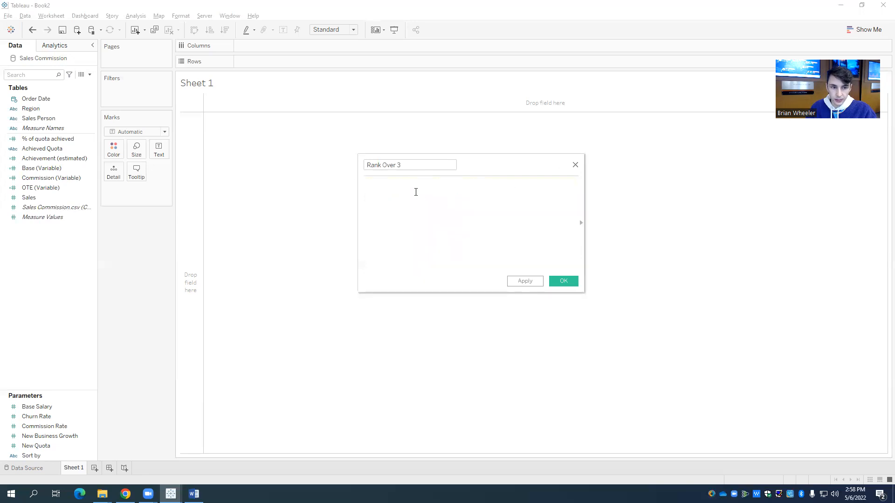
key("ctrl+v")
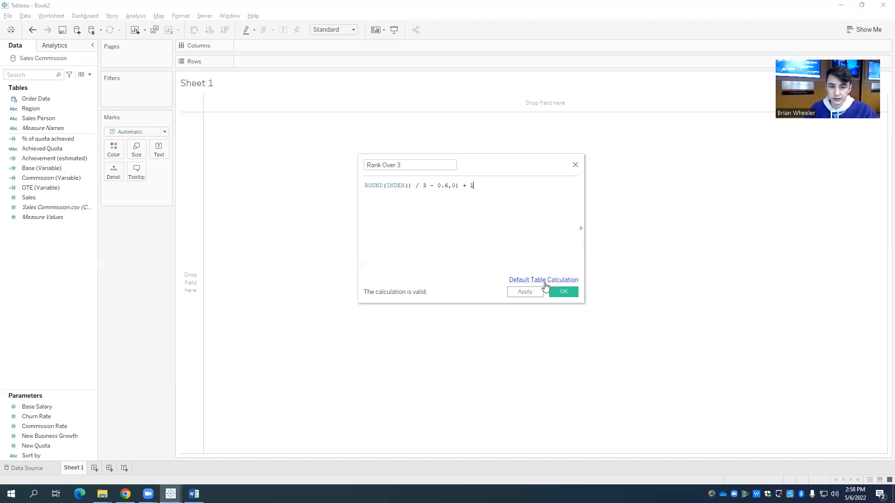
left_click(563, 292)
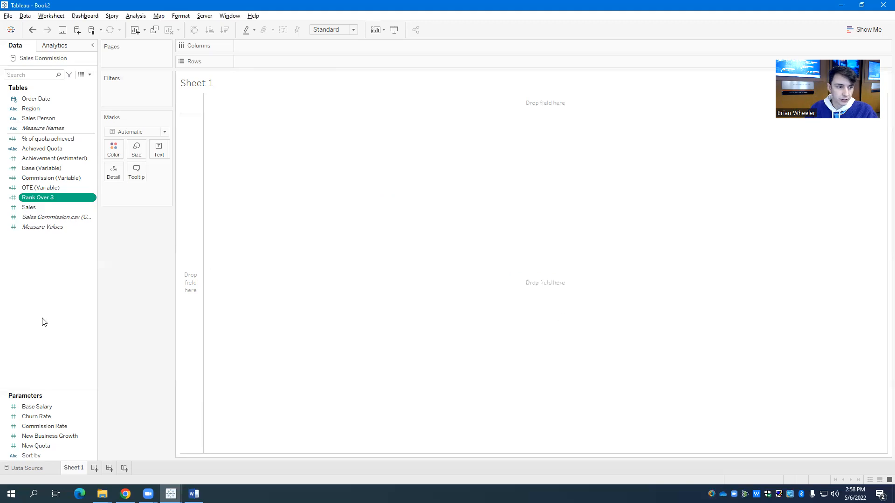
Step: Start another calculated field and name it "Sort by field"
left_click(90, 75)
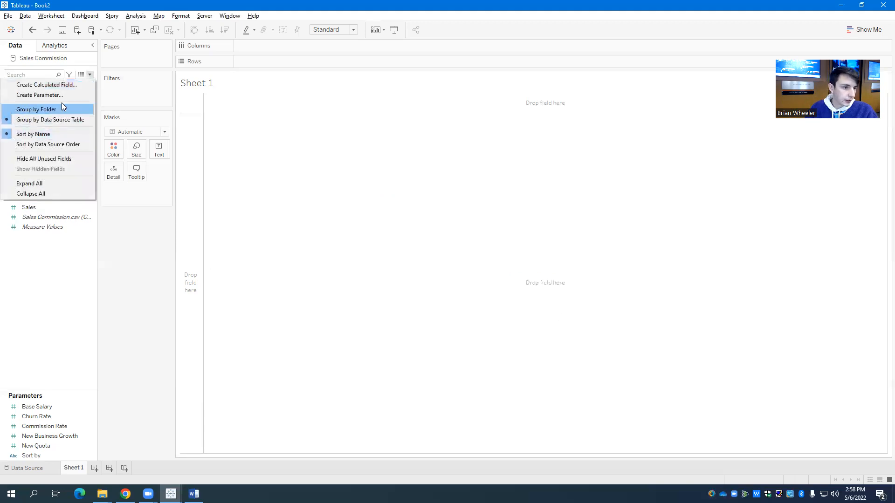
left_click(47, 84)
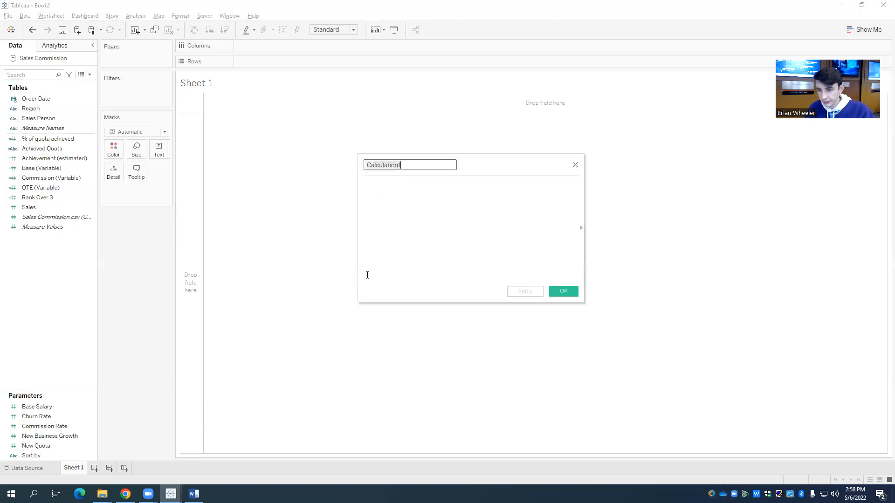
double_click(410, 166)
type("Sort by field")
left_click(371, 184)
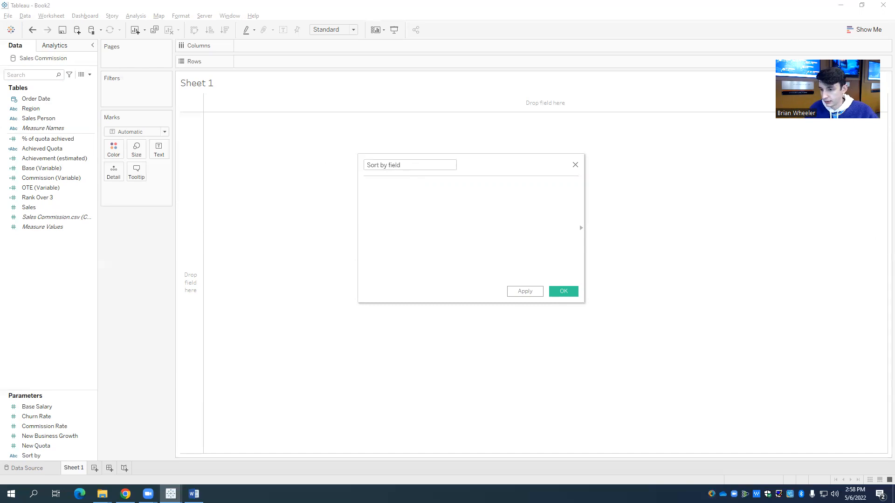
Step: Copy the if/elseif formula on [Sort by] and [% of quota achieved] from the Superstore workbook's Sort by field into the new field and save it
key("ctrl+v")
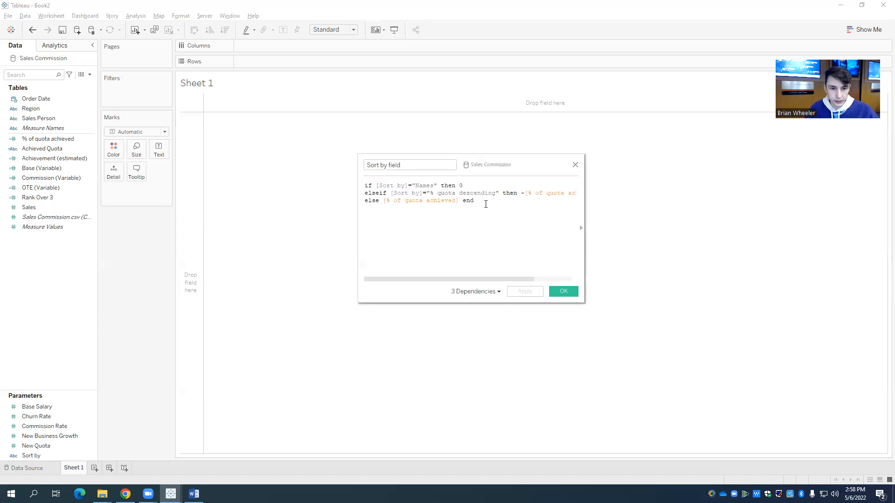
left_click_drag(485, 205, 364, 185)
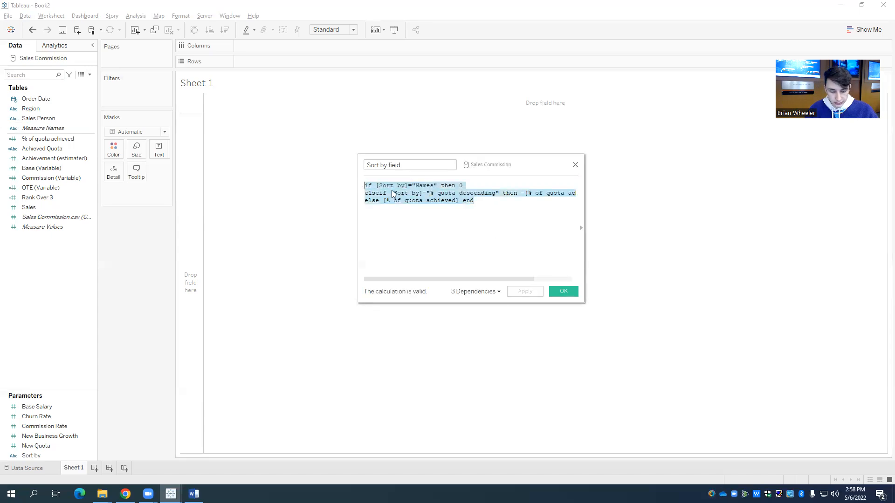
left_click(575, 165)
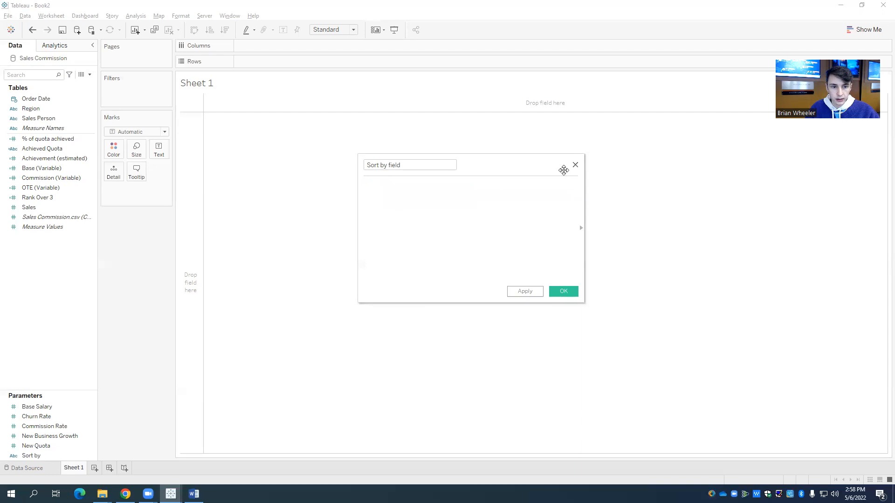
key("ctrl+v")
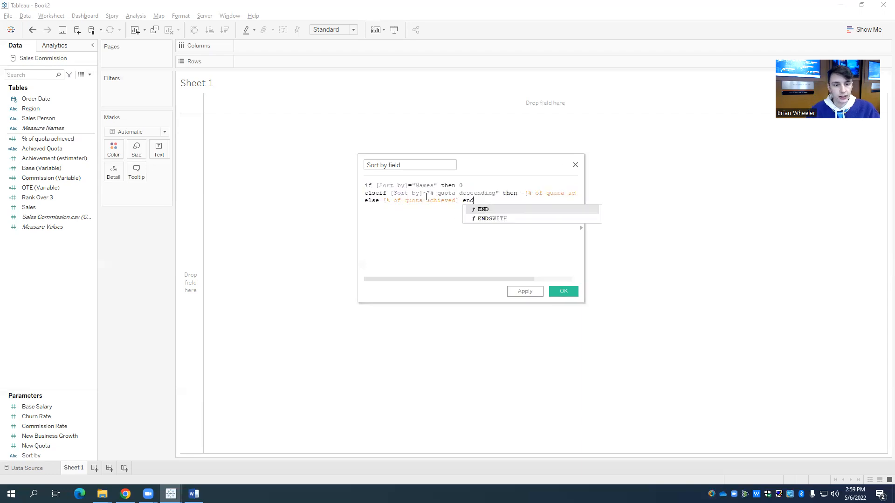
left_click(421, 228)
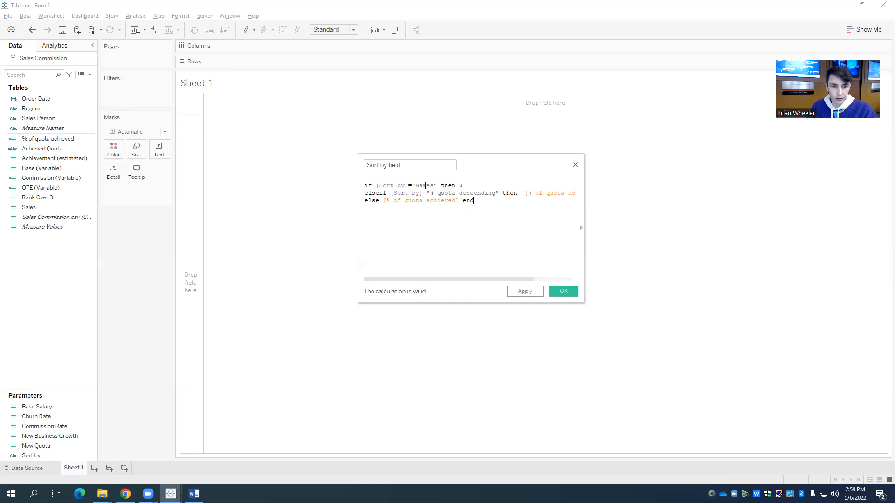
left_click_drag(468, 280, 449, 274)
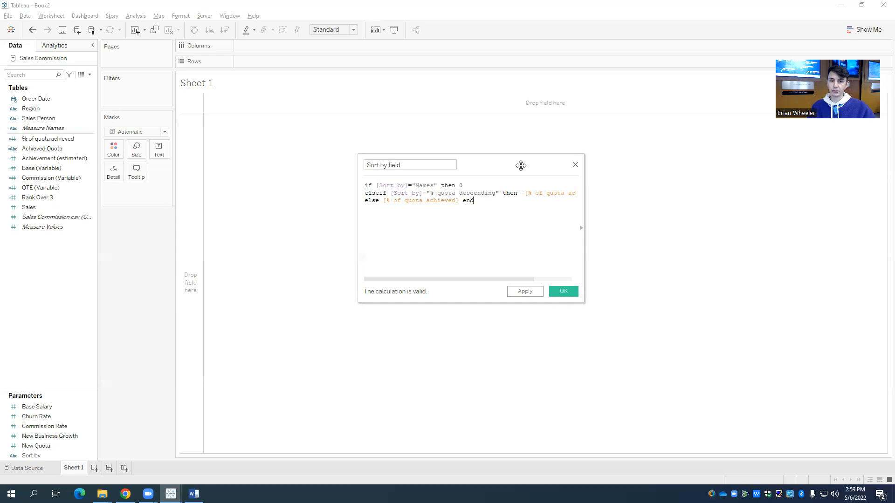
left_click(564, 291)
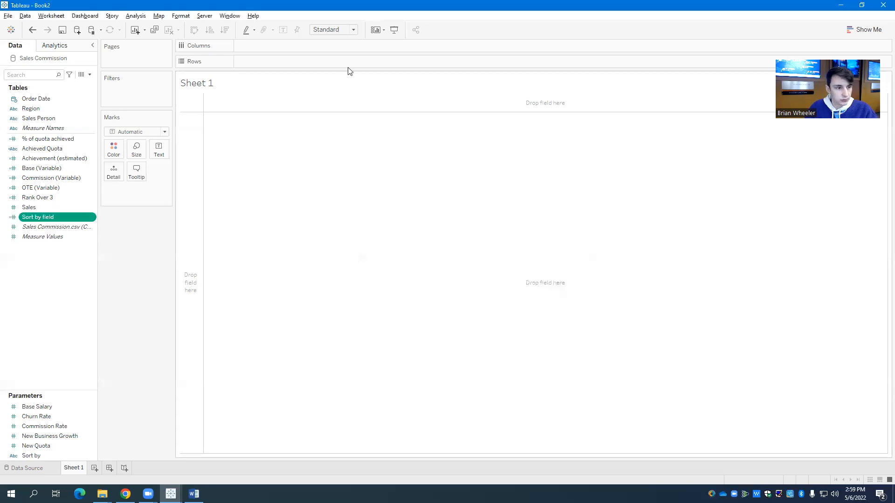
Step: Start another calculated field and name it "Total Compensation"
left_click(90, 75)
left_click(74, 84)
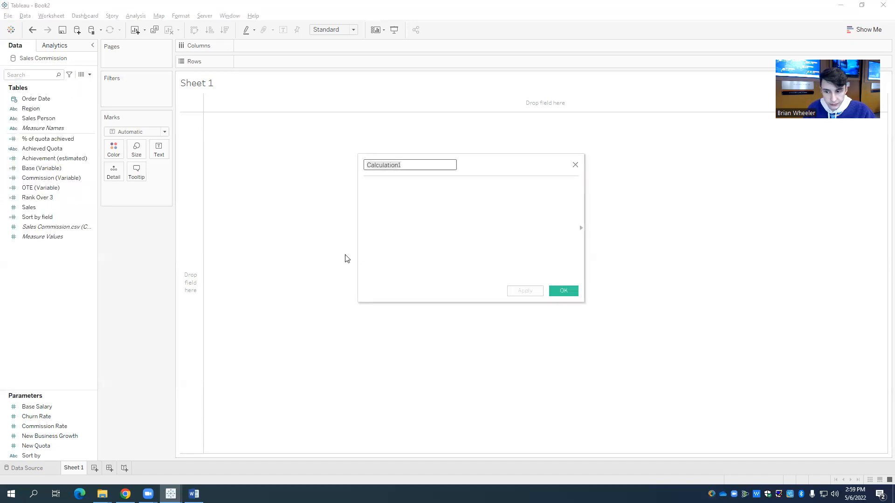
type("Total Compensation")
left_click(422, 186)
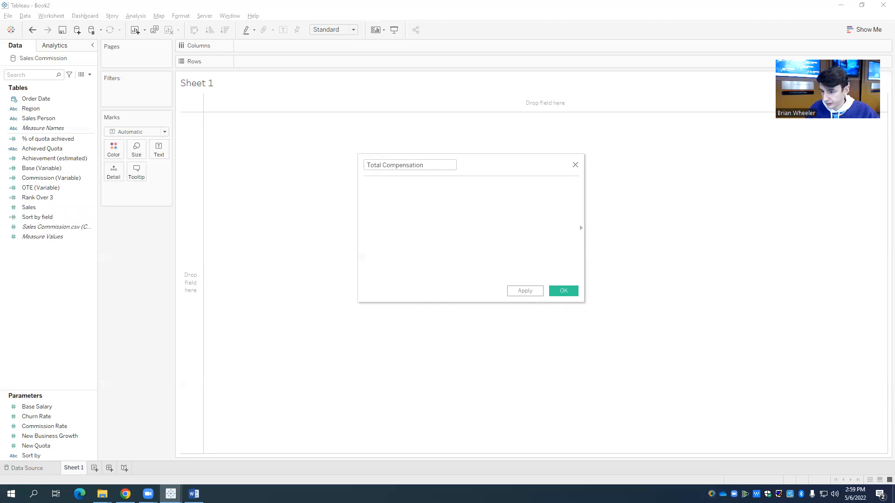
Step: Copy the formula MIN([Base (Variable)]) + SUM([Commission (Variable)]) from the Superstore workbook's Total Compensation field into the new field and save it
type("MIN([Base (Variable)]) + SUM([Commission (Variable)])")
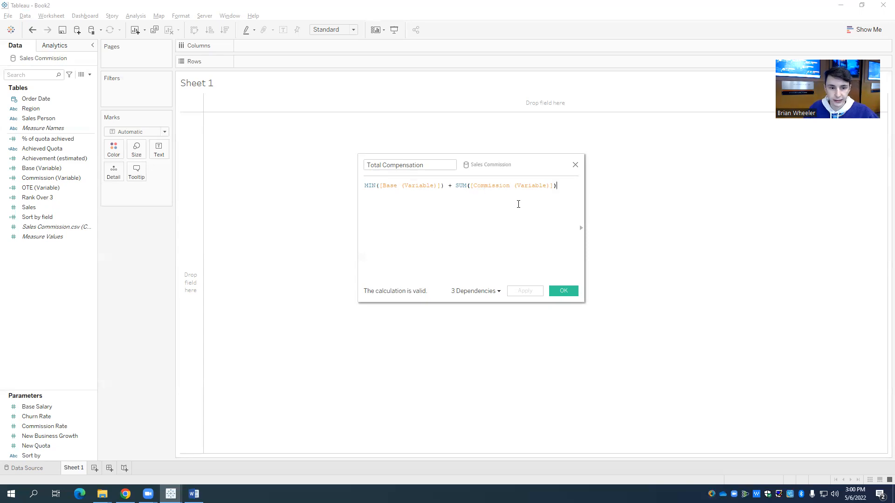
left_click_drag(558, 187, 365, 189)
left_click(364, 188)
left_click(361, 185)
key("ctrl+c")
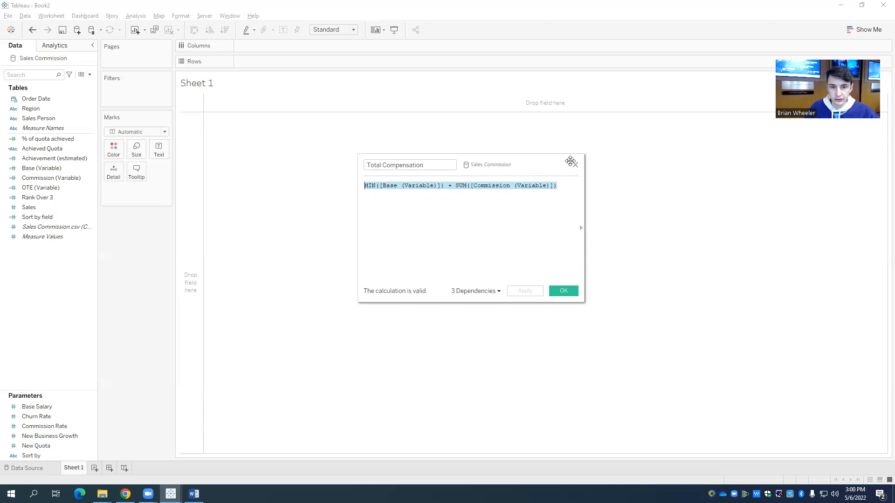
key("Delete")
key("ctrl+v")
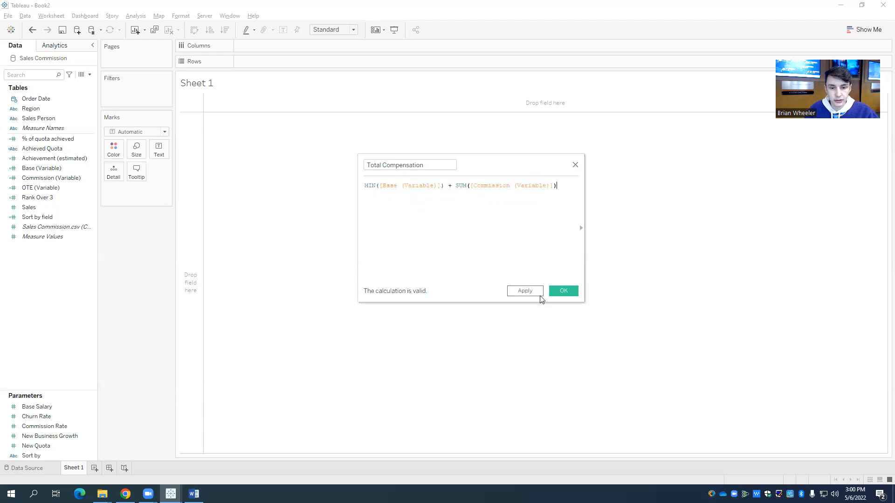
left_click(555, 290)
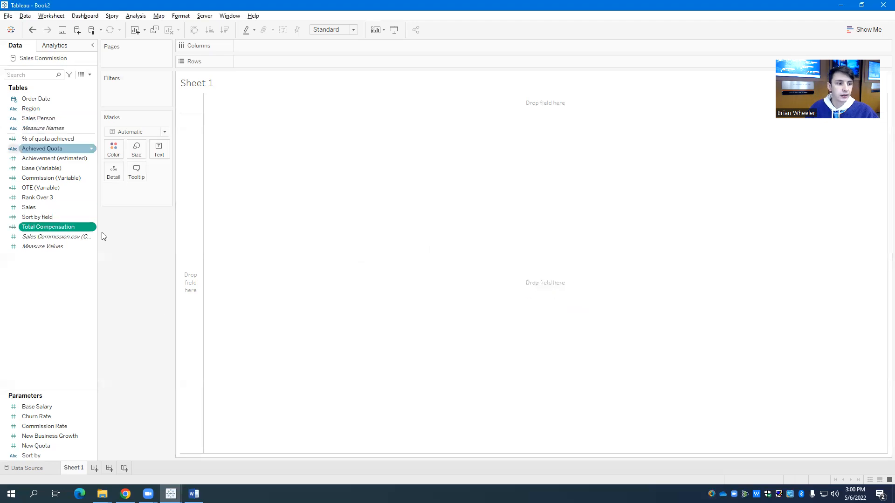